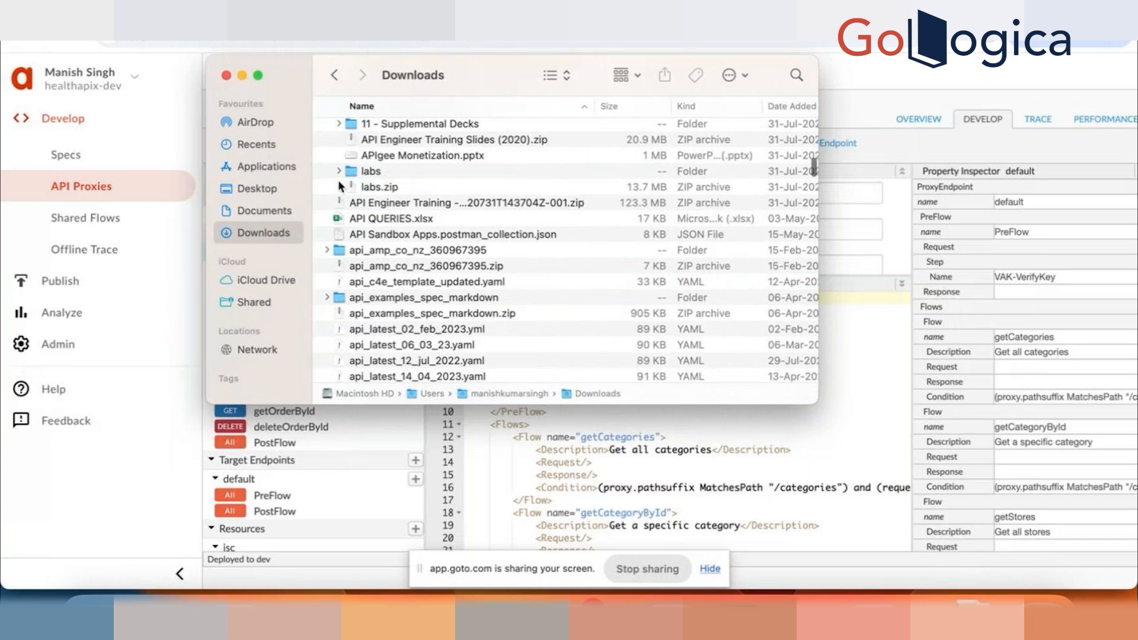
Step: Open index.html from the apigee-api-engineer-lab-09-shared-flows folder inside the downloaded labs folder
{"action": "left_click", "coordinate": [350, 172]}
{"action": "left_click", "coordinate": [339, 172]}
{"action": "scroll", "coordinate": [391, 252], "scroll_direction": "down", "scroll_amount": 5}
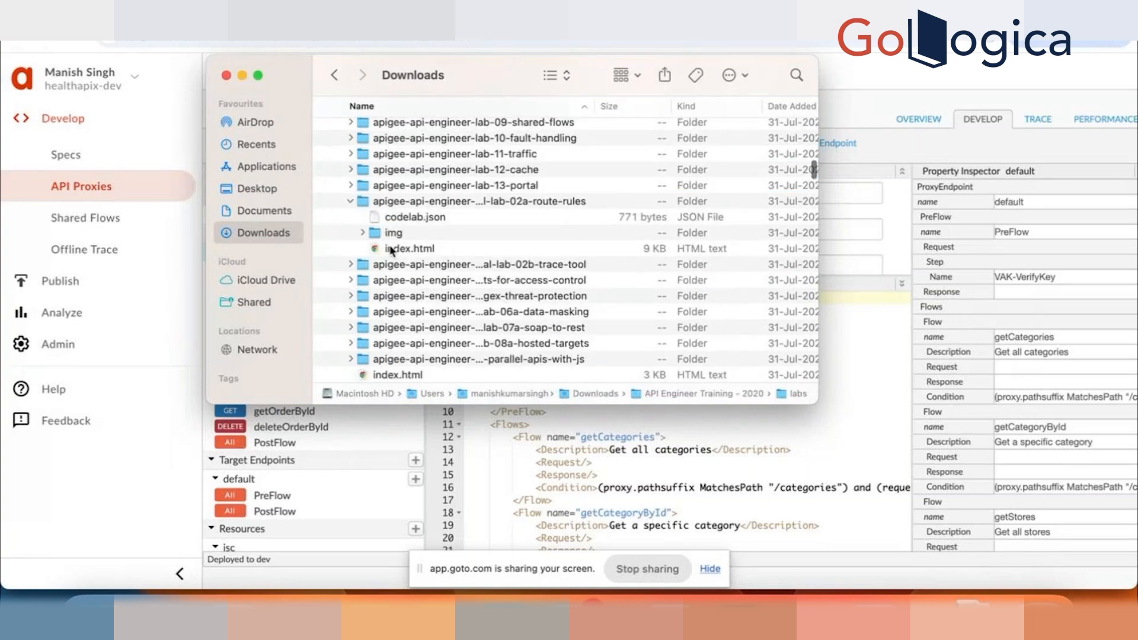
{"action": "left_click", "coordinate": [349, 200]}
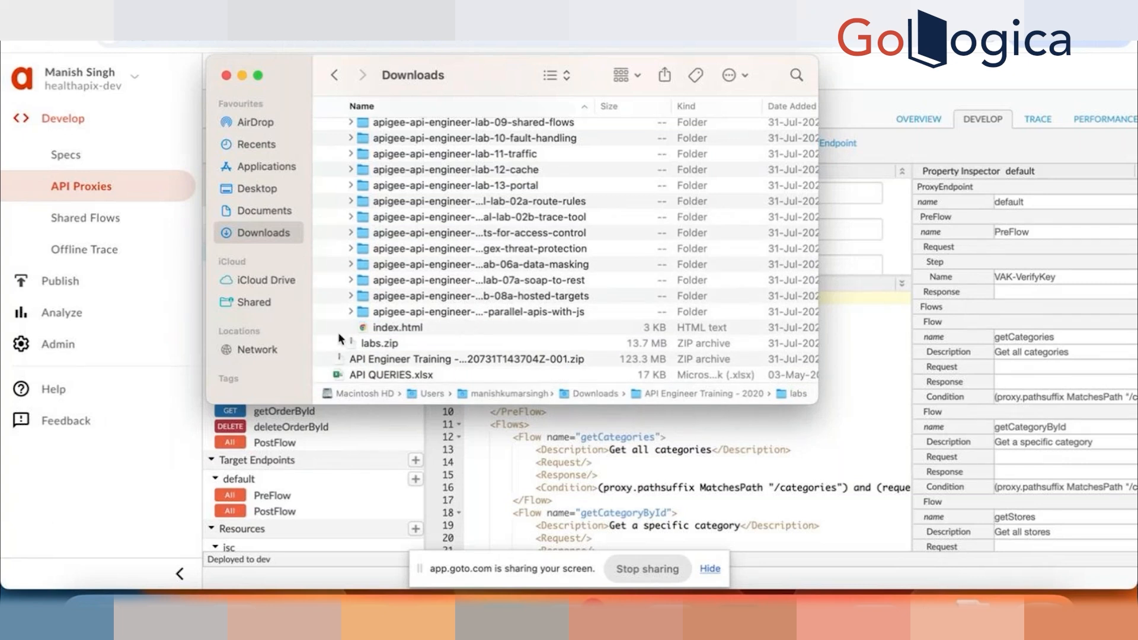
{"action": "scroll", "coordinate": [453, 282], "scroll_direction": "up", "scroll_amount": 5}
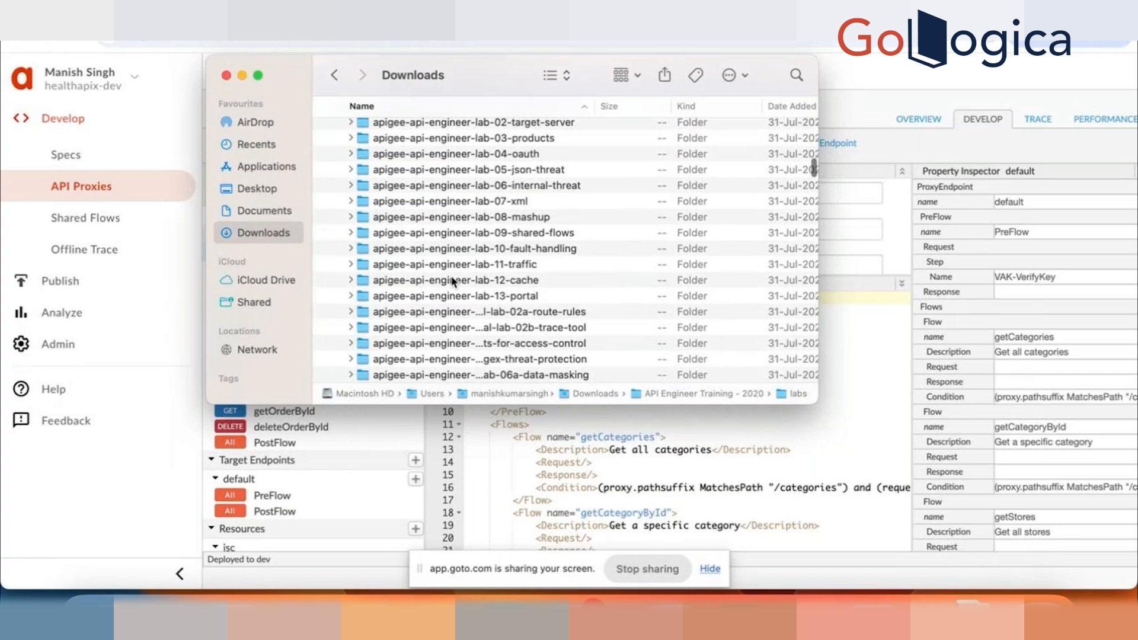
{"action": "left_click", "coordinate": [351, 233]}
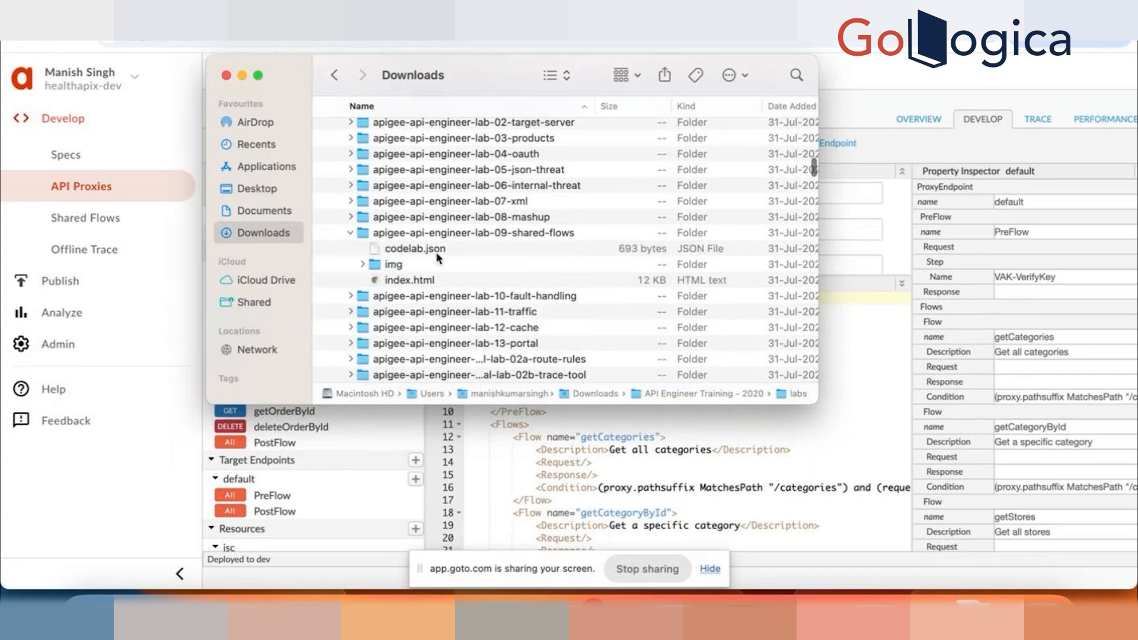
{"action": "double_click", "coordinate": [420, 281]}
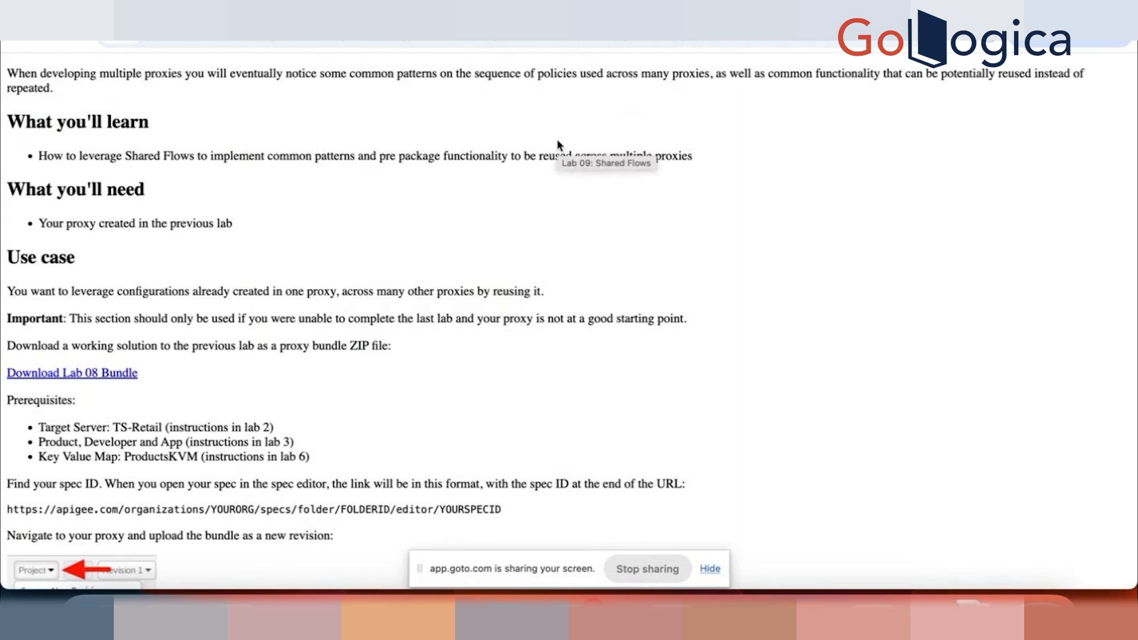
Step: Following the lab guide, create a shared flow named BackendCredentials-201 in Apigee and open it for development
{"action": "scroll", "coordinate": [368, 285], "scroll_direction": "down", "scroll_amount": 10}
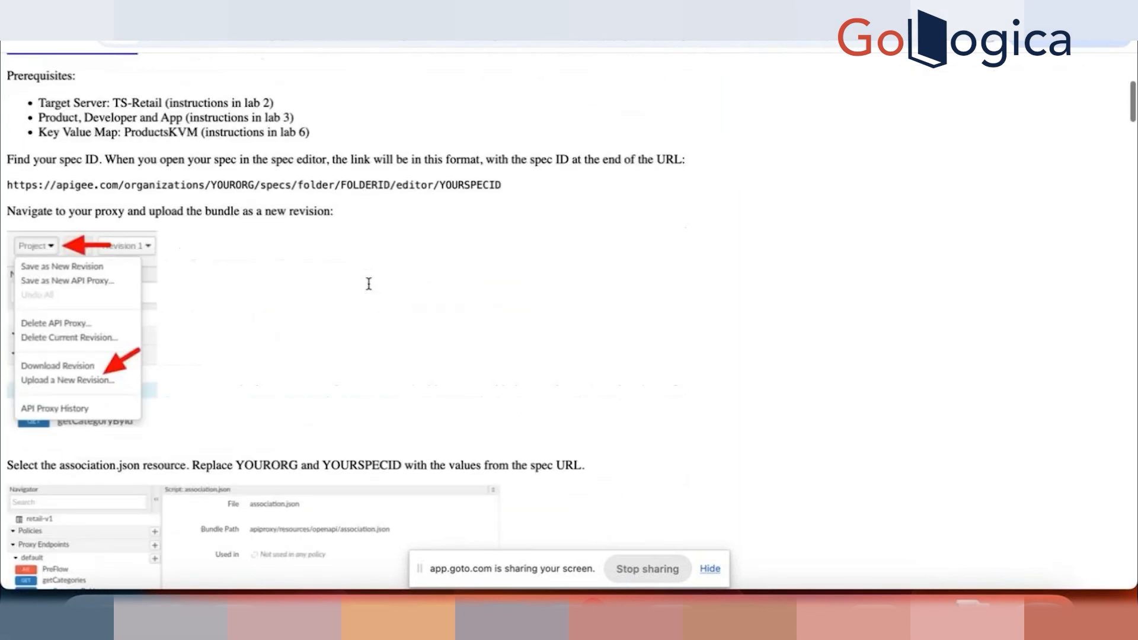
{"action": "scroll", "coordinate": [369, 284], "scroll_direction": "down", "scroll_amount": 5}
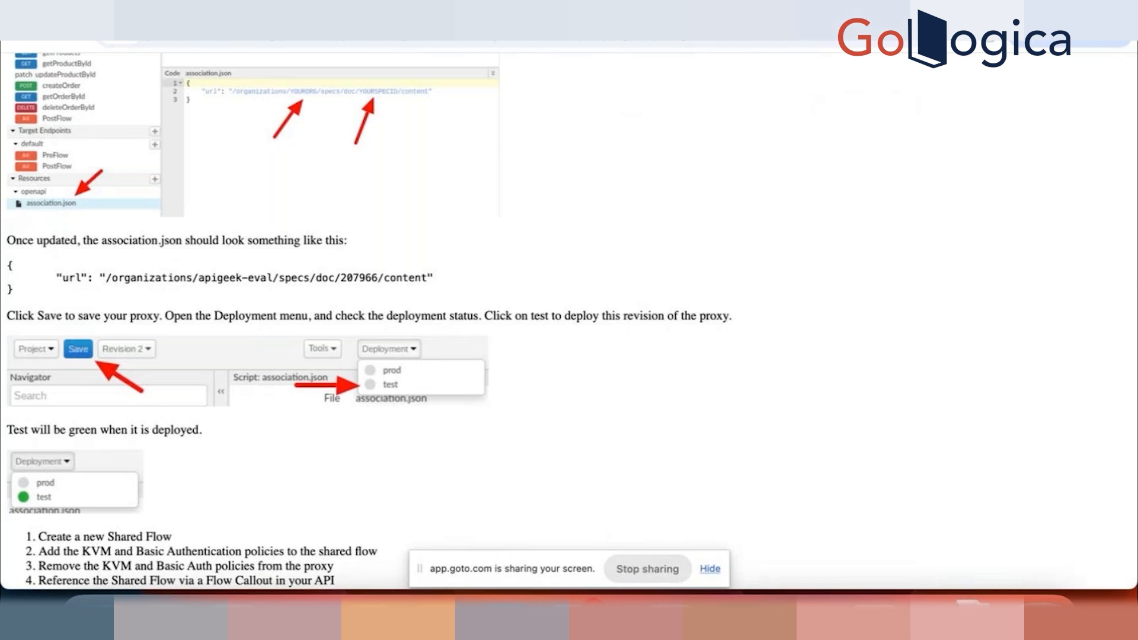
{"action": "key", "text": "ctrl+Tab"}
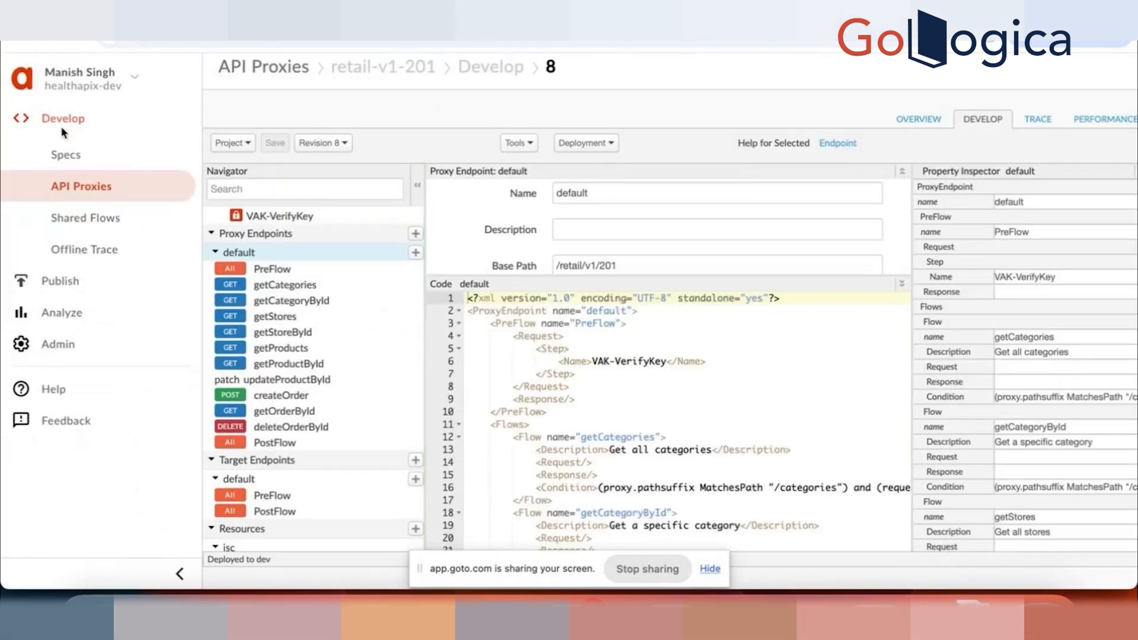
{"action": "left_click", "coordinate": [101, 223]}
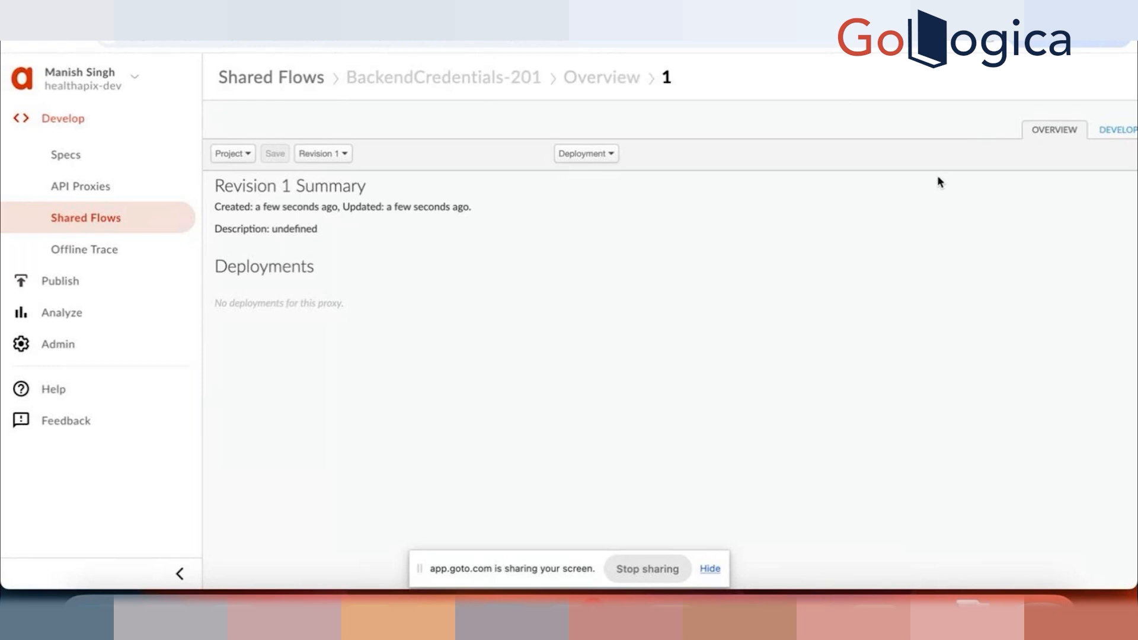
{"action": "left_click", "coordinate": [1121, 130]}
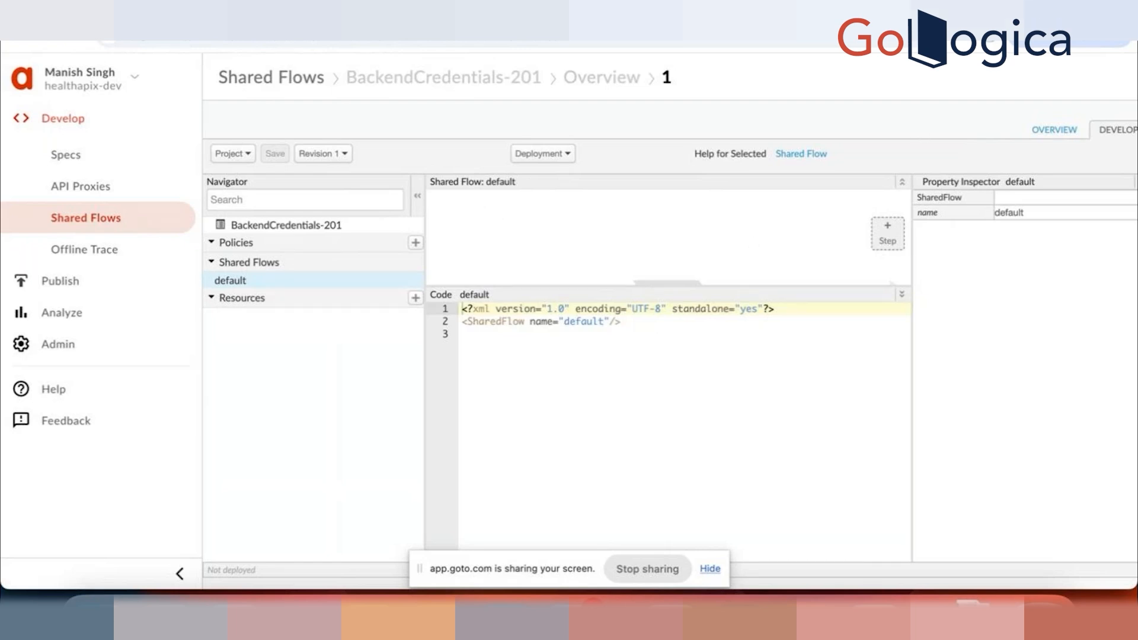
Step: Copy the policy name KVM-GetCredentials from the Add Step instructions in the Lab 09 guide
{"action": "left_click", "coordinate": [889, 22]}
{"action": "scroll", "coordinate": [342, 369], "scroll_direction": "down", "scroll_amount": 7}
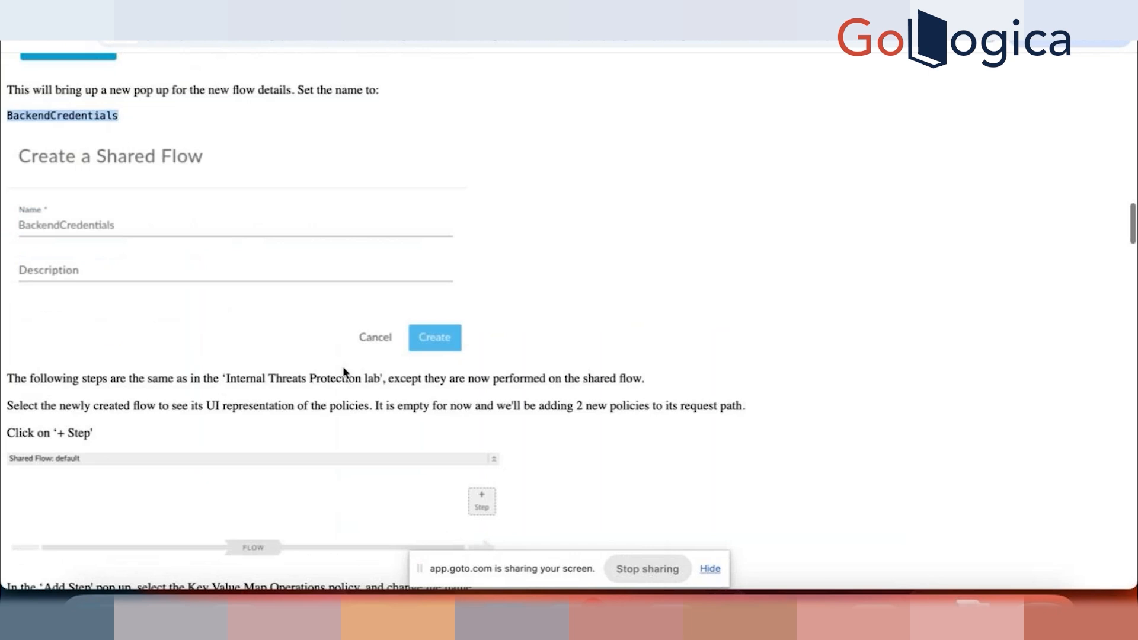
{"action": "scroll", "coordinate": [343, 372], "scroll_direction": "down", "scroll_amount": 2}
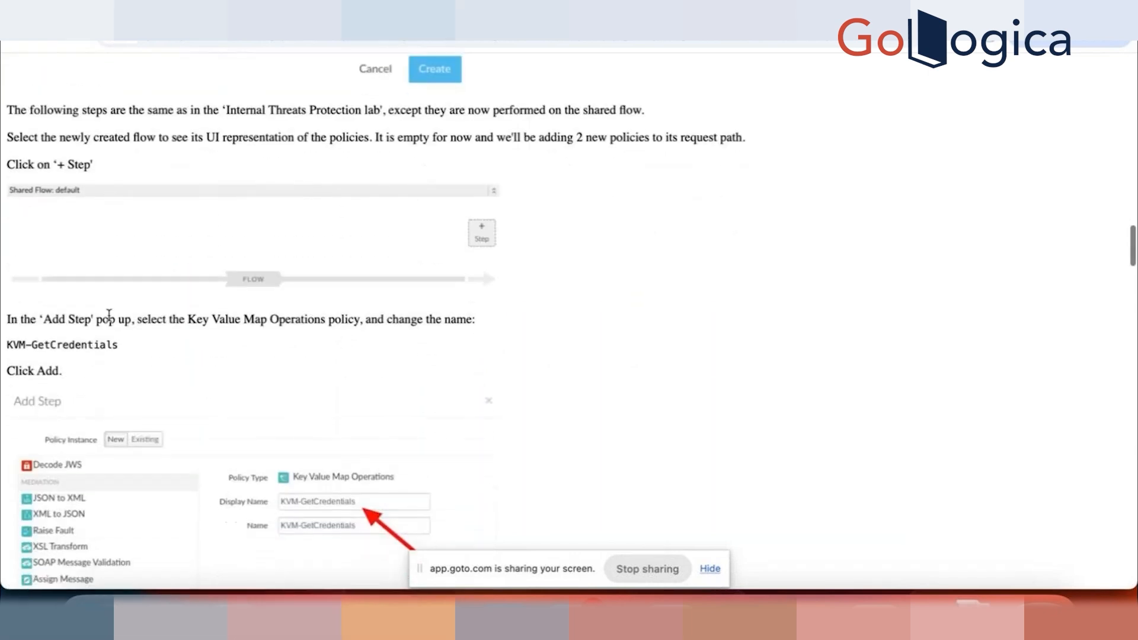
{"action": "left_click_drag", "start_coordinate": [123, 349], "coordinate": [6, 346]}
{"action": "key", "text": "ctrl+c"}
{"action": "left_click", "coordinate": [794, 23]}
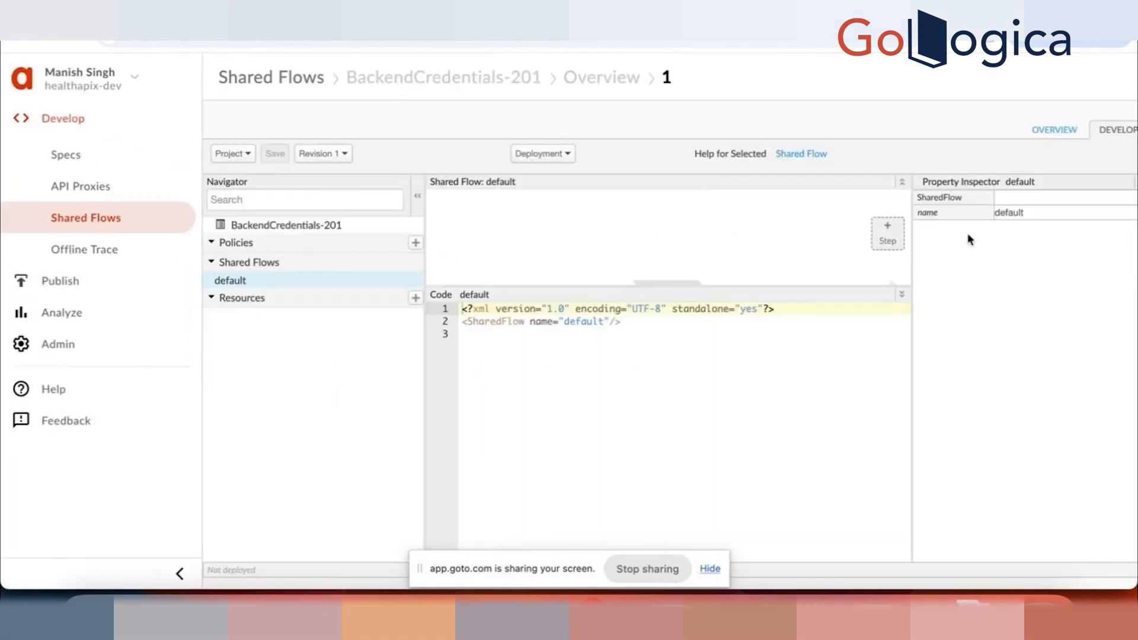
Step: Add a new Key Value Map Operations policy step with the display name KVM-GetCredentials to the default shared flow
{"action": "left_click", "coordinate": [887, 236]}
{"action": "scroll", "coordinate": [326, 270], "scroll_direction": "down", "scroll_amount": 5}
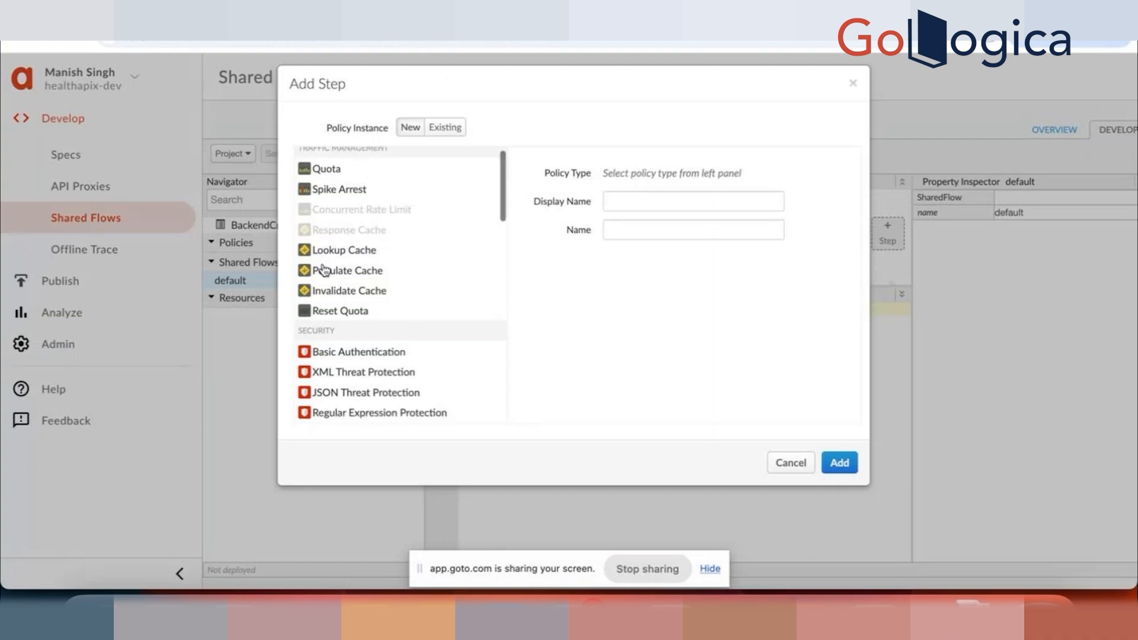
{"action": "scroll", "coordinate": [356, 387], "scroll_direction": "down", "scroll_amount": 6}
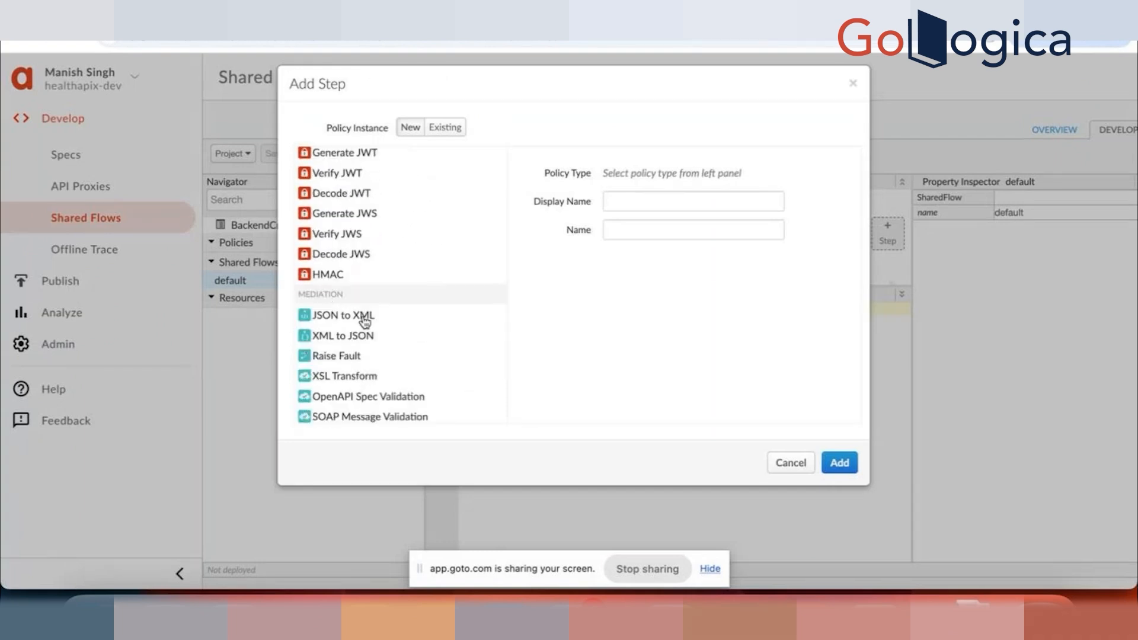
{"action": "scroll", "coordinate": [361, 320], "scroll_direction": "down", "scroll_amount": 5}
{"action": "scroll", "coordinate": [367, 336], "scroll_direction": "up", "scroll_amount": 1}
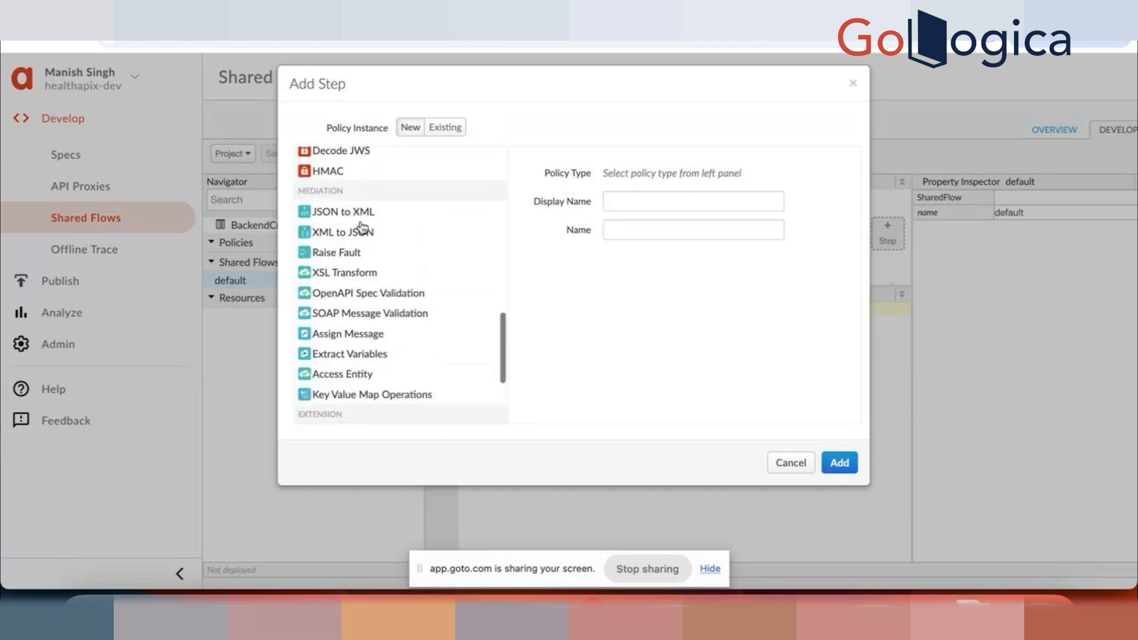
{"action": "left_click", "coordinate": [349, 399]}
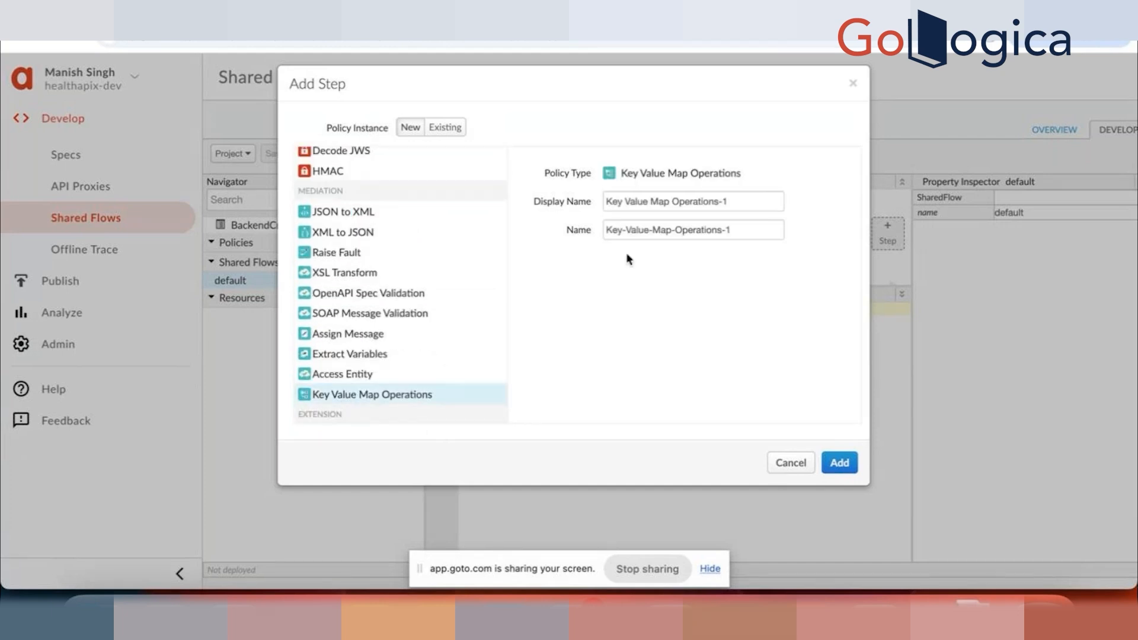
{"action": "left_click_drag", "start_coordinate": [740, 204], "coordinate": [510, 172]}
{"action": "key", "text": "ctrl+v"}
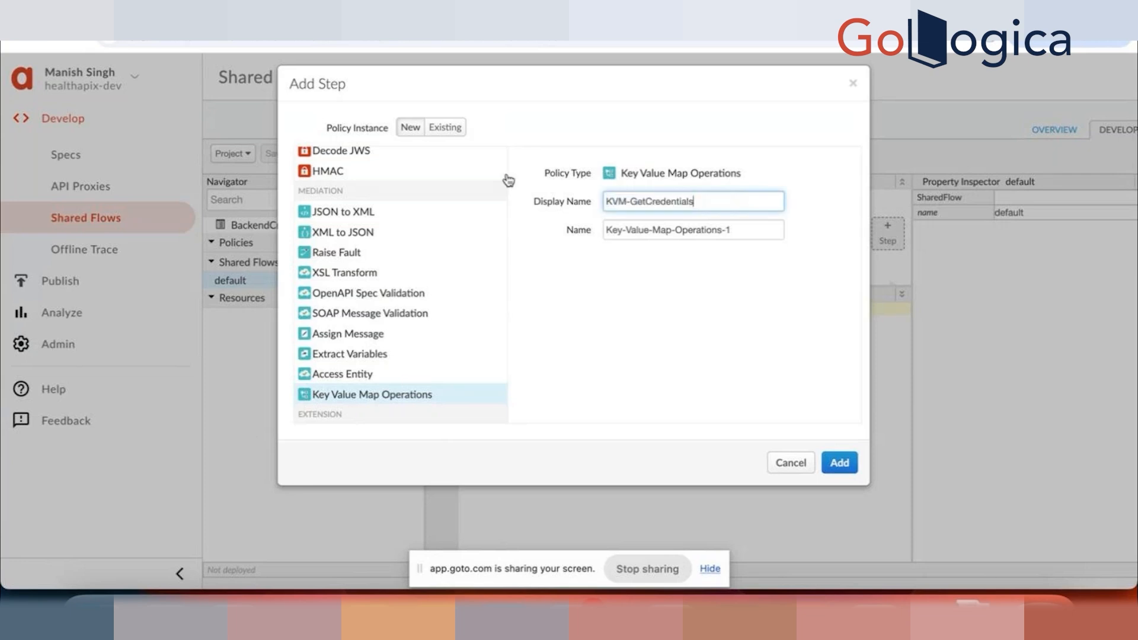
{"action": "left_click", "coordinate": [843, 464]}
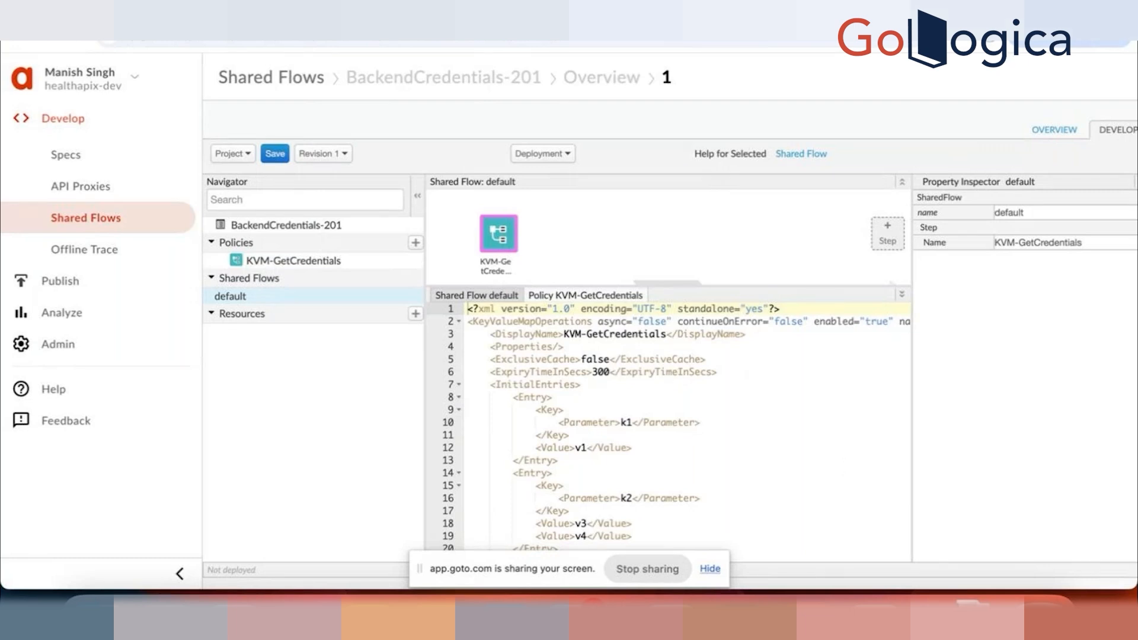
Step: Review the new policy's default code and copy the replacement KeyValueMapOperations configuration from the Lab 09 guide
{"action": "scroll", "coordinate": [631, 506], "scroll_direction": "down", "scroll_amount": 3}
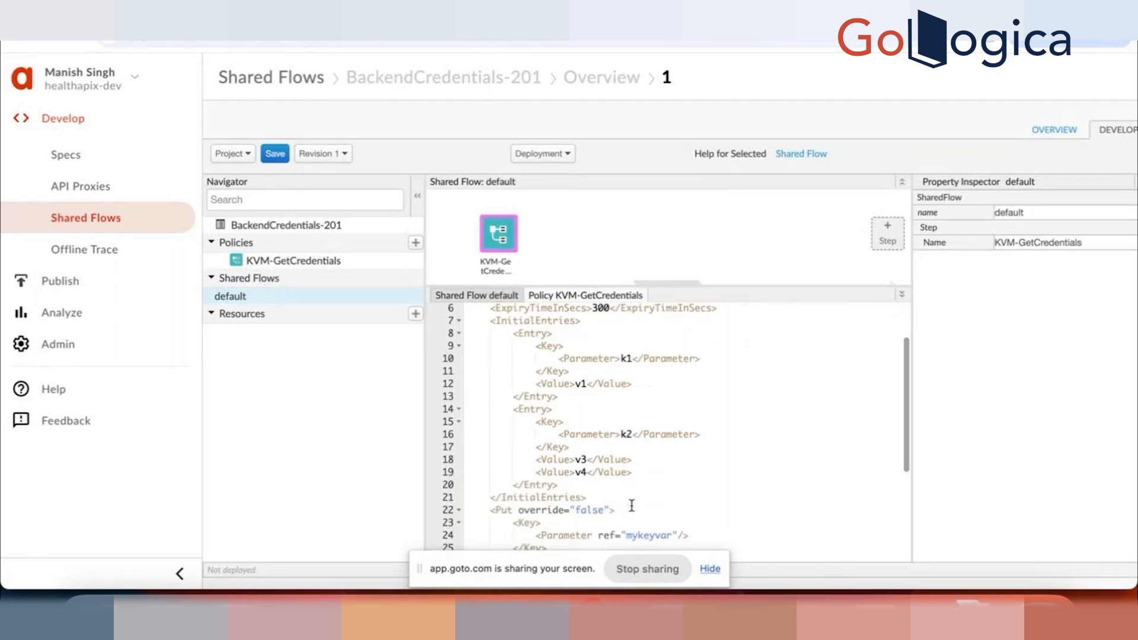
{"action": "scroll", "coordinate": [632, 506], "scroll_direction": "up", "scroll_amount": 3}
{"action": "scroll", "coordinate": [631, 506], "scroll_direction": "down", "scroll_amount": 5}
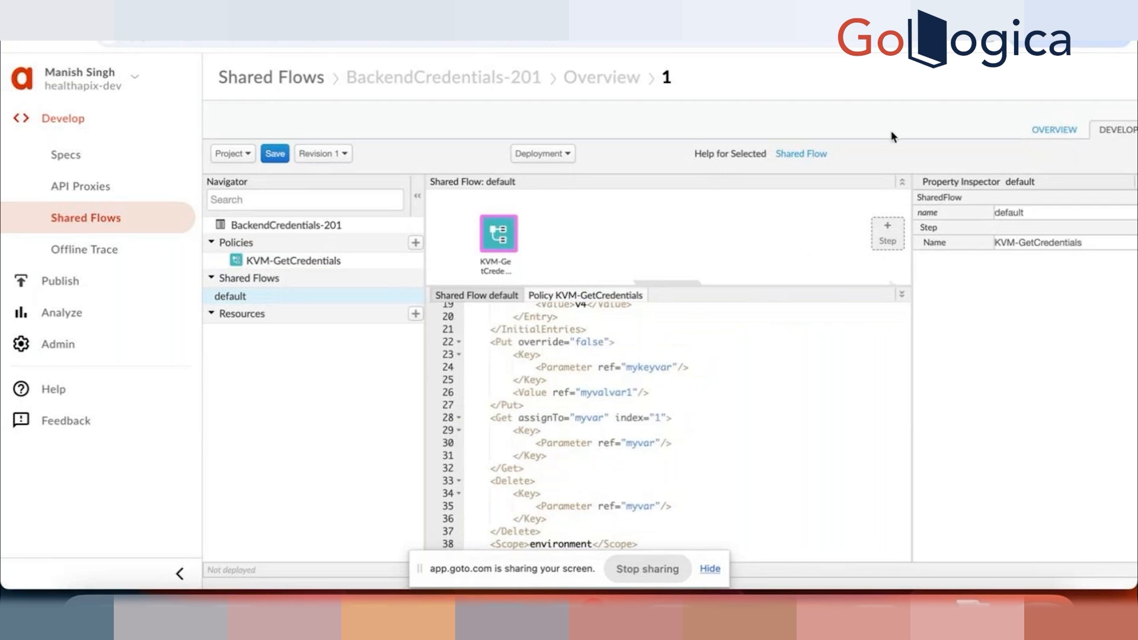
{"action": "left_click", "coordinate": [913, 21]}
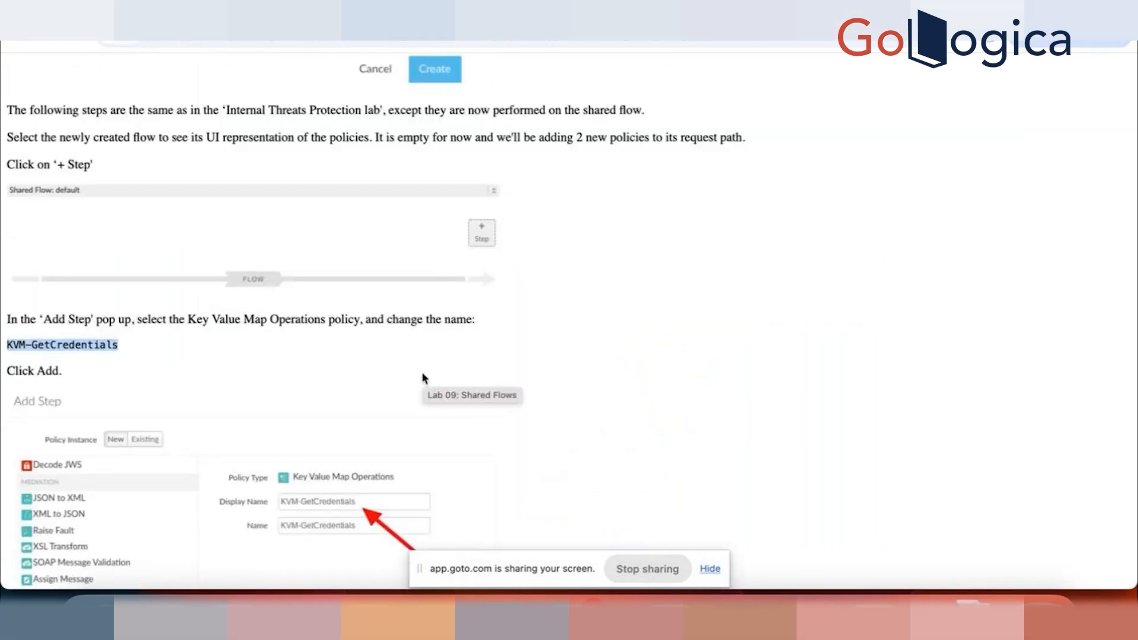
{"action": "scroll", "coordinate": [425, 378], "scroll_direction": "down", "scroll_amount": 10}
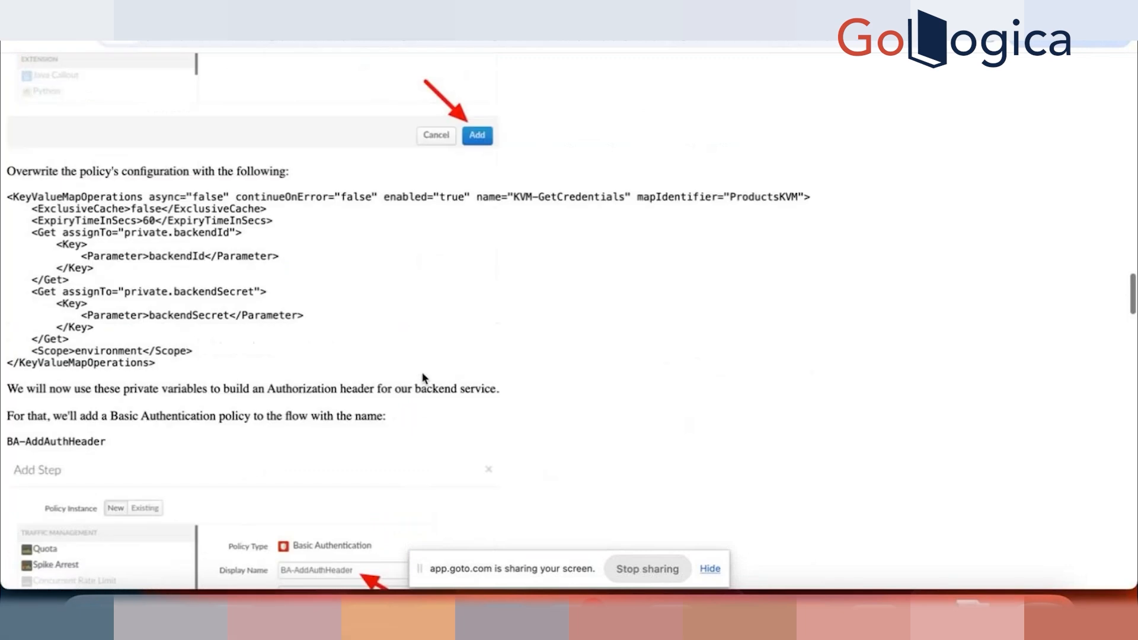
{"action": "scroll", "coordinate": [424, 378], "scroll_direction": "up", "scroll_amount": 3}
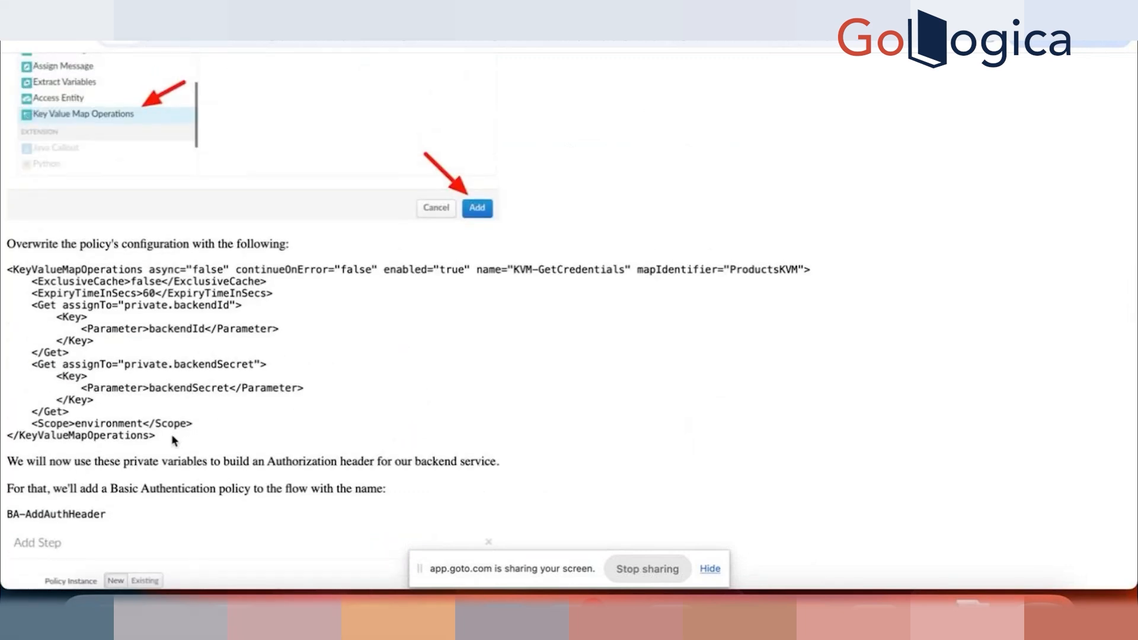
{"action": "left_click_drag", "start_coordinate": [172, 438], "coordinate": [3, 261]}
{"action": "key", "text": "super+c"}
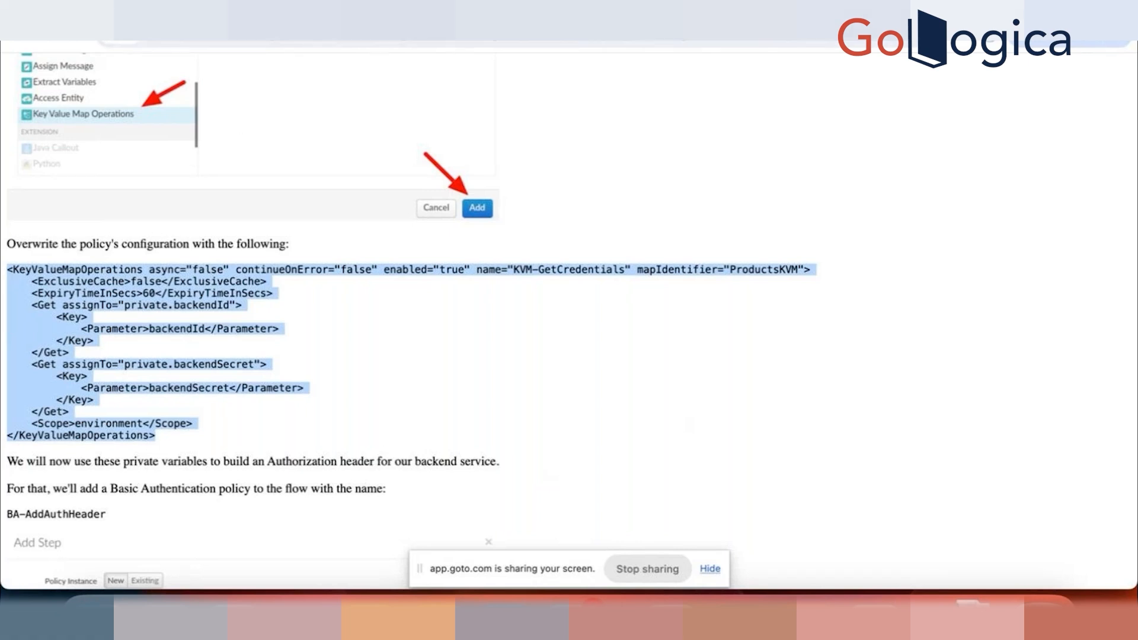
Step: Switch to the GoTo meeting and send the copied KeyValueMapOperations configuration to everyone in the chat
{"action": "key", "text": "super+Tab"}
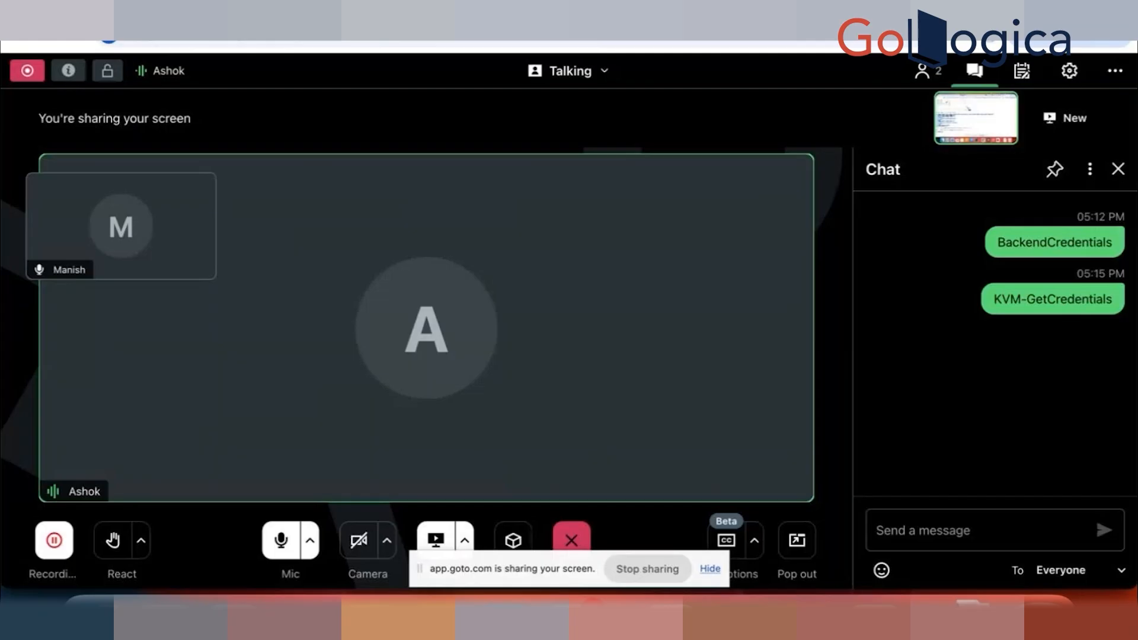
{"action": "left_click", "coordinate": [924, 526]}
{"action": "key", "text": "super+v"}
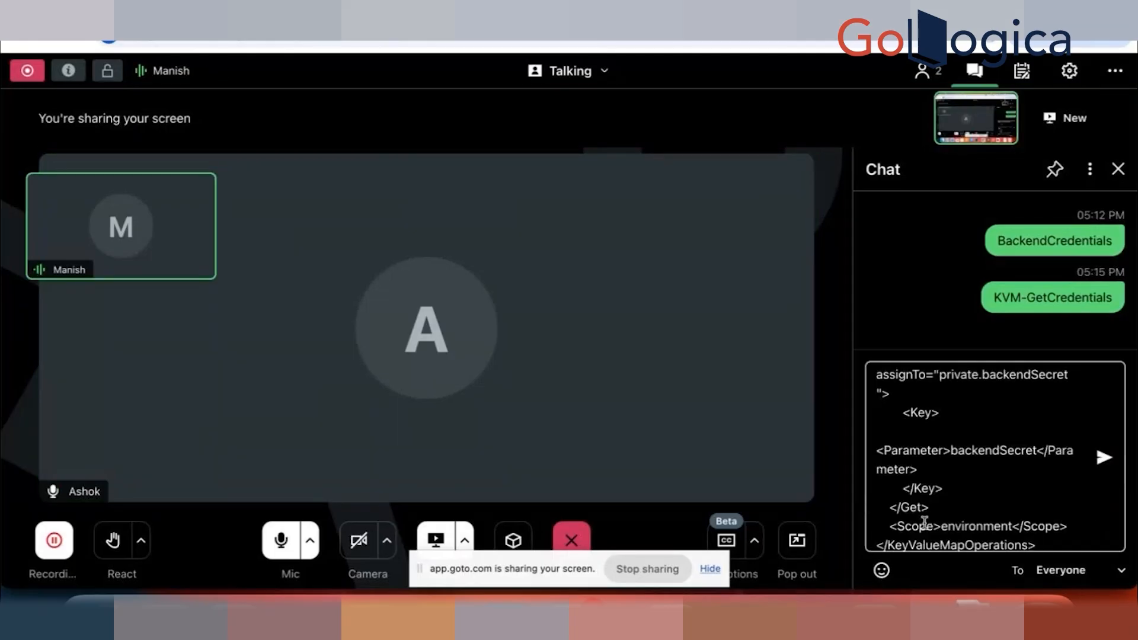
{"action": "key", "text": "Return"}
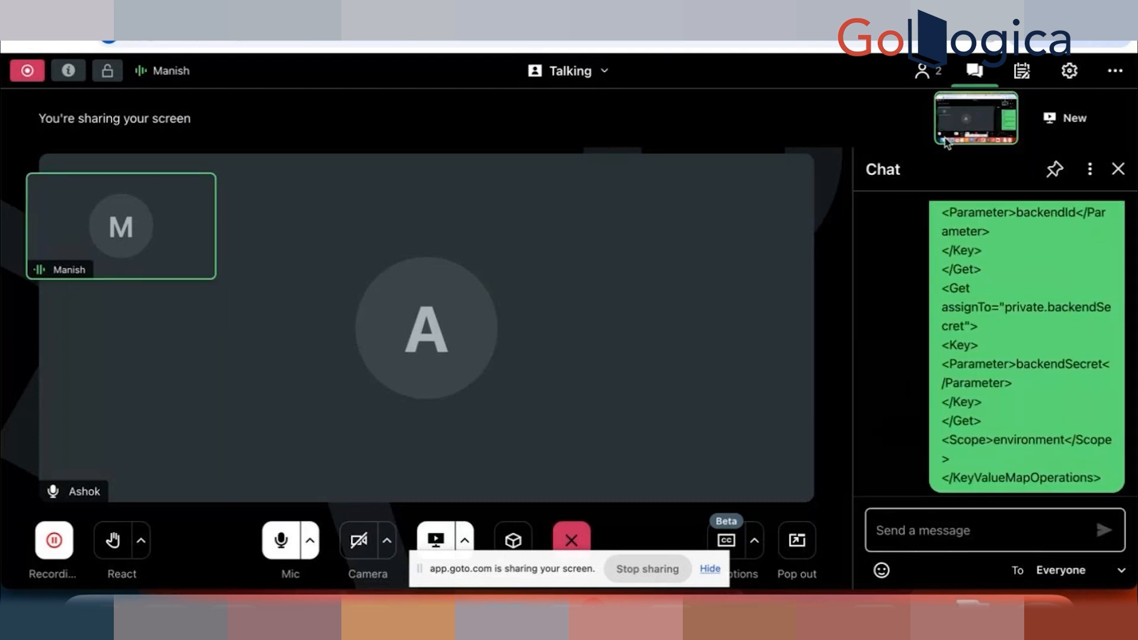
Step: Back in Apigee, overwrite the entire KVM-GetCredentials policy code with the copied KeyValueMapOperations configuration
{"action": "key", "text": "super+Tab"}
{"action": "left_click", "coordinate": [591, 417]}
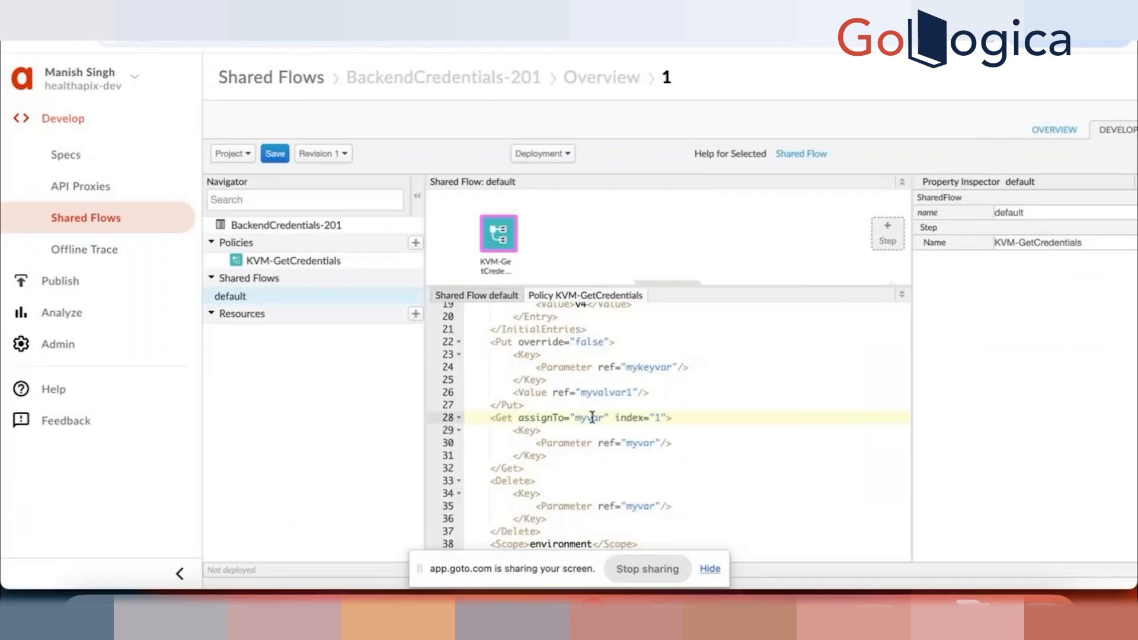
{"action": "key", "text": "super+a"}
{"action": "key", "text": "super+v"}
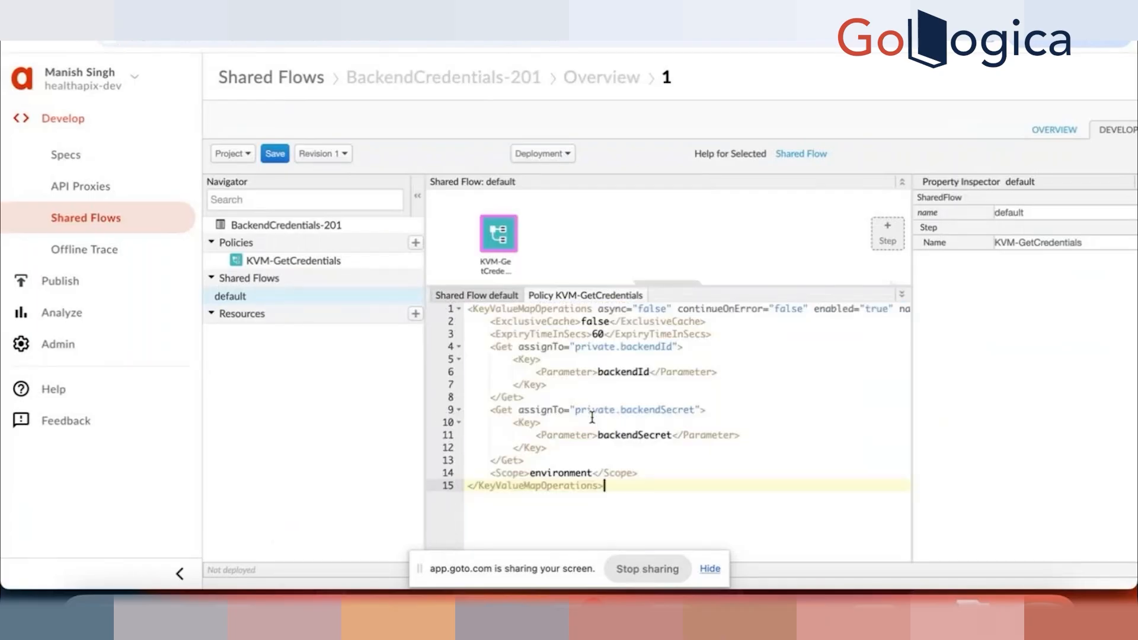
Step: Change the KVM-GetCredentials policy's mapIdentifier to ProductsKVM-201 and save the shared flow
{"action": "left_click", "coordinate": [708, 409]}
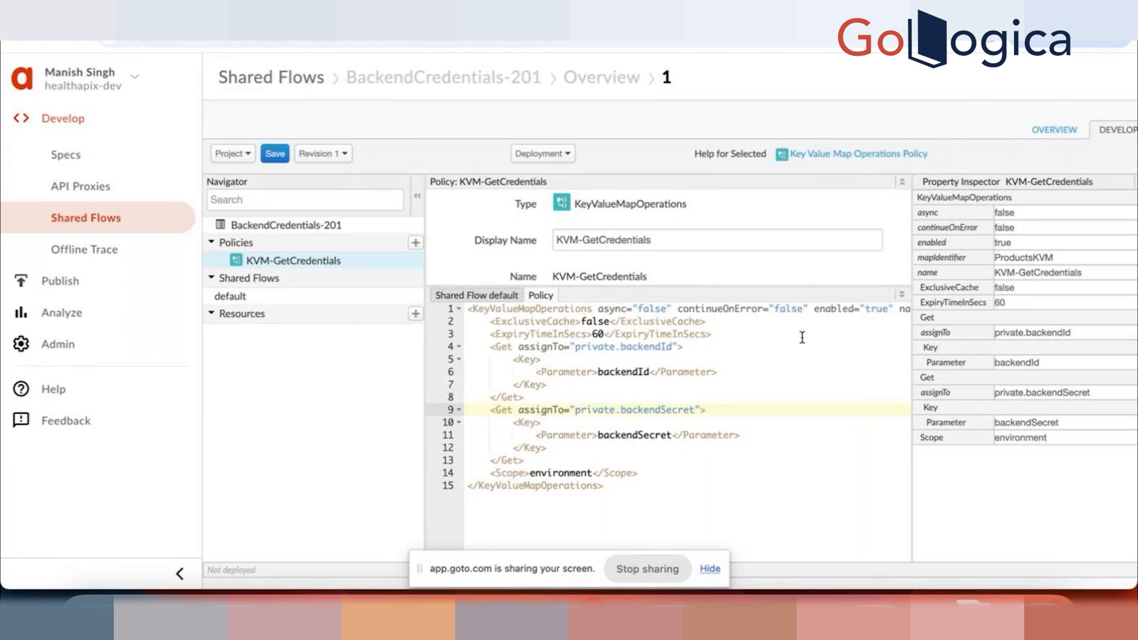
{"action": "scroll", "coordinate": [717, 345], "scroll_direction": "right", "scroll_amount": 10}
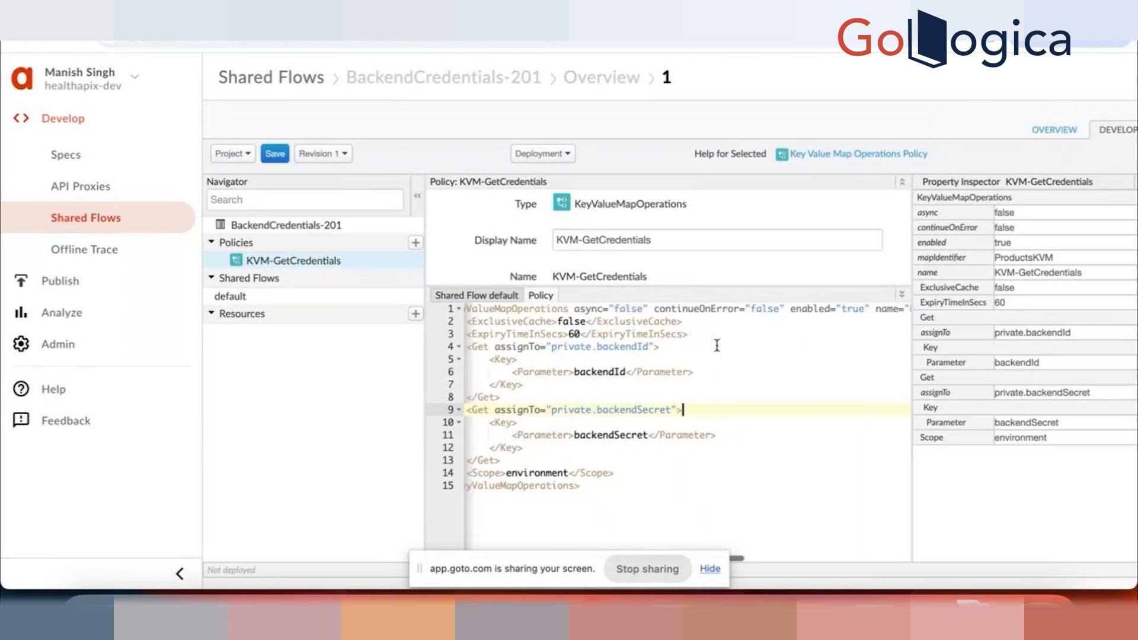
{"action": "scroll", "coordinate": [717, 345], "scroll_direction": "right", "scroll_amount": 2}
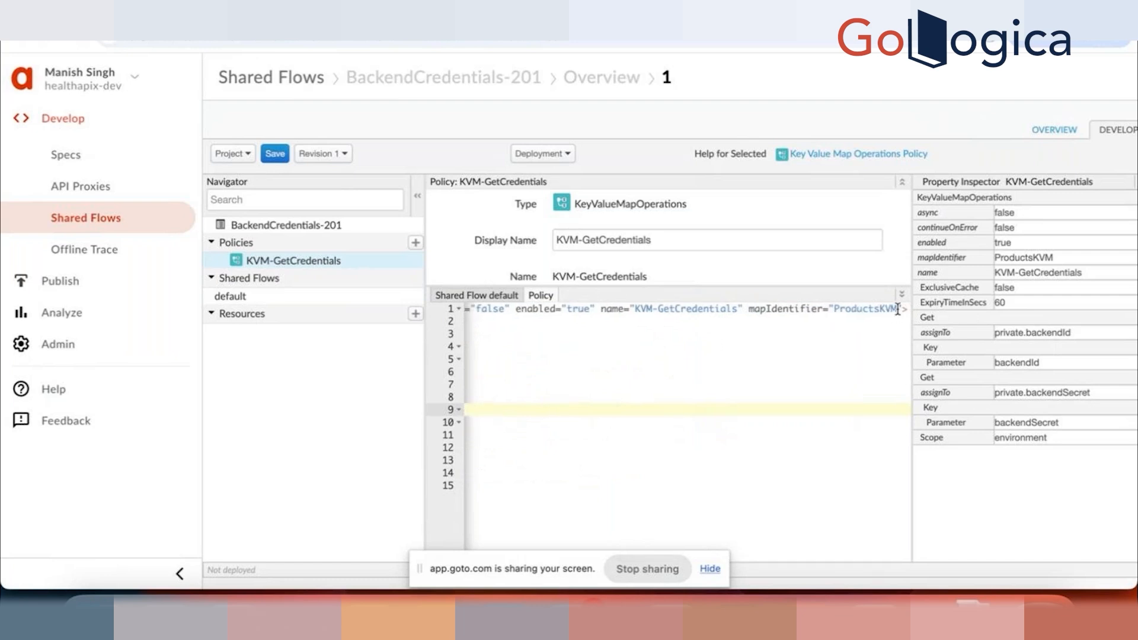
{"action": "left_click", "coordinate": [898, 312]}
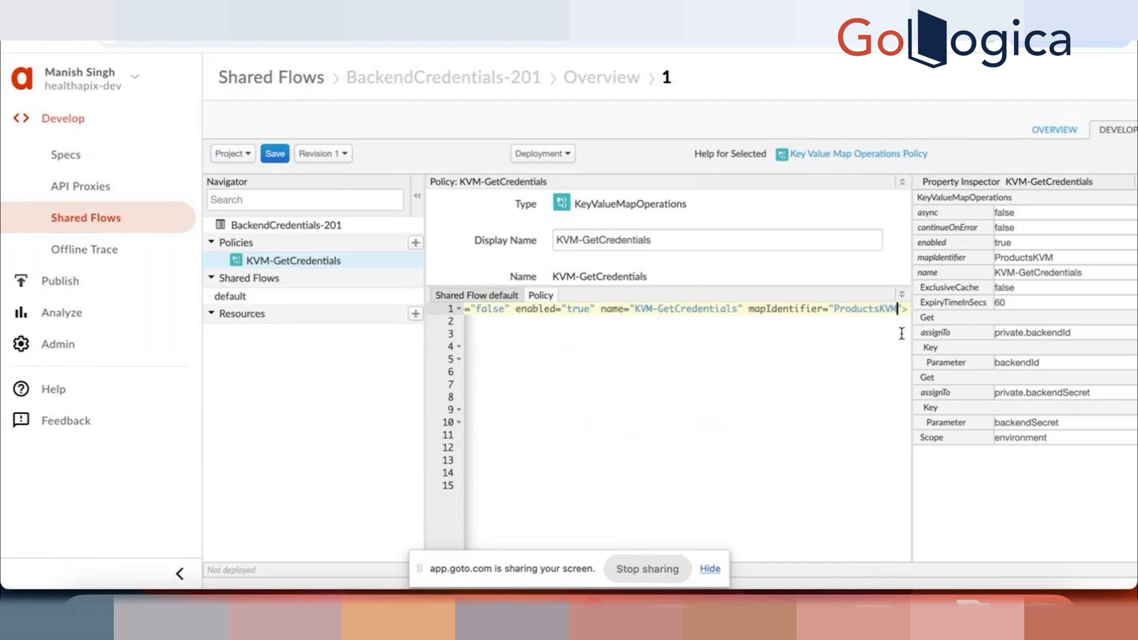
{"action": "type", "text": "-2"}
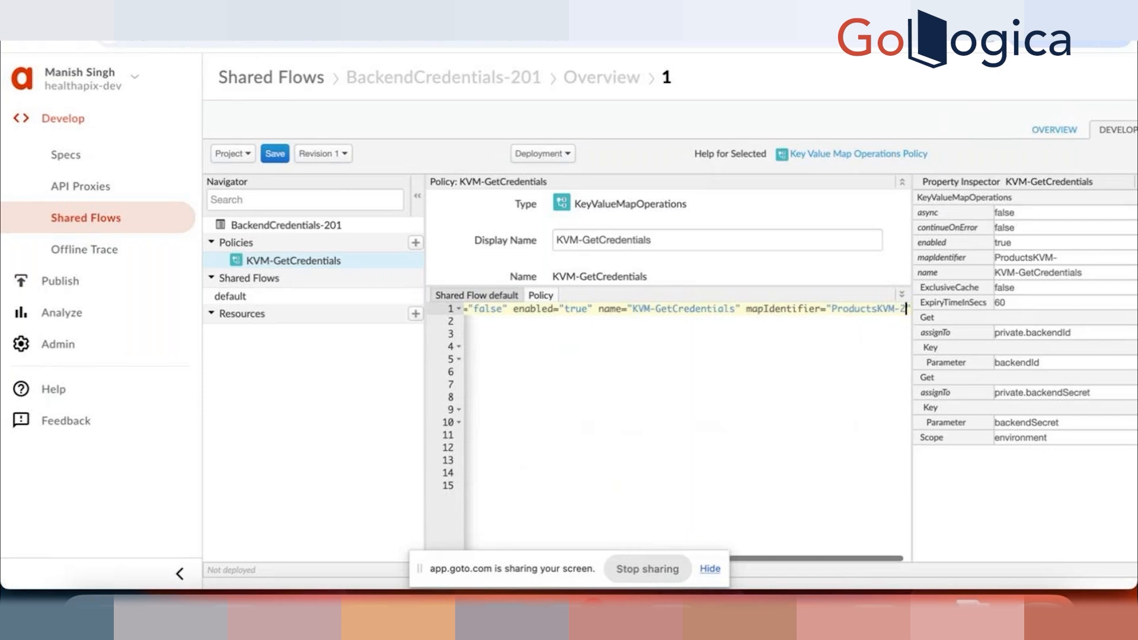
{"action": "type", "text": "01"}
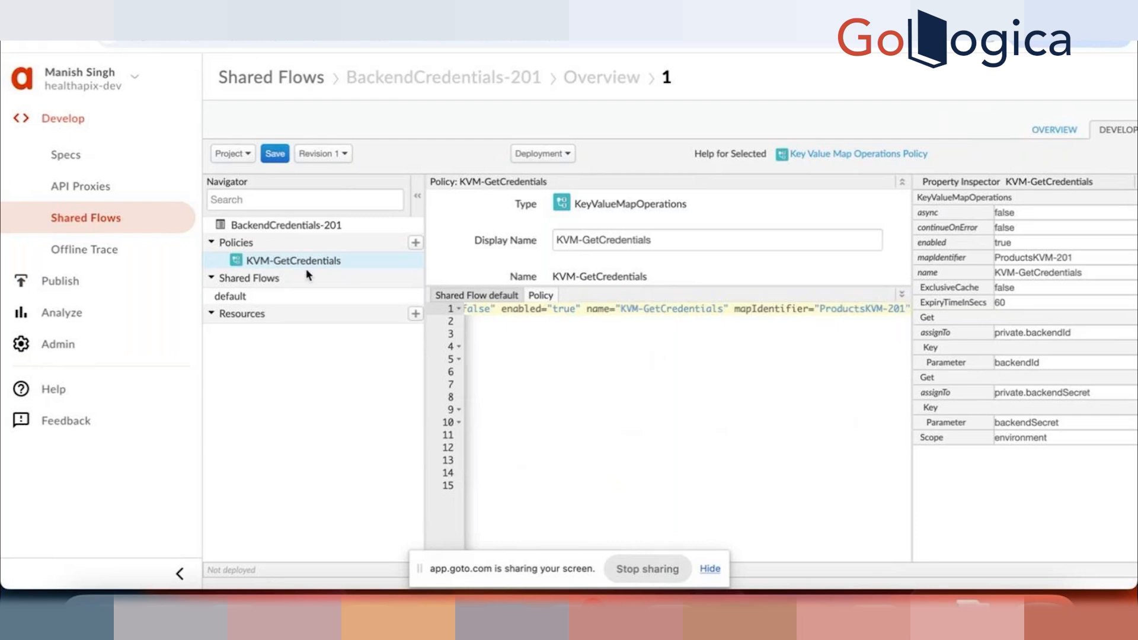
{"action": "left_click", "coordinate": [272, 156]}
Step: Review the saved KVM-GetCredentials code, examining the mapIdentifier attribute and the ExclusiveCache element
{"action": "scroll", "coordinate": [778, 311], "scroll_direction": "right", "scroll_amount": 1}
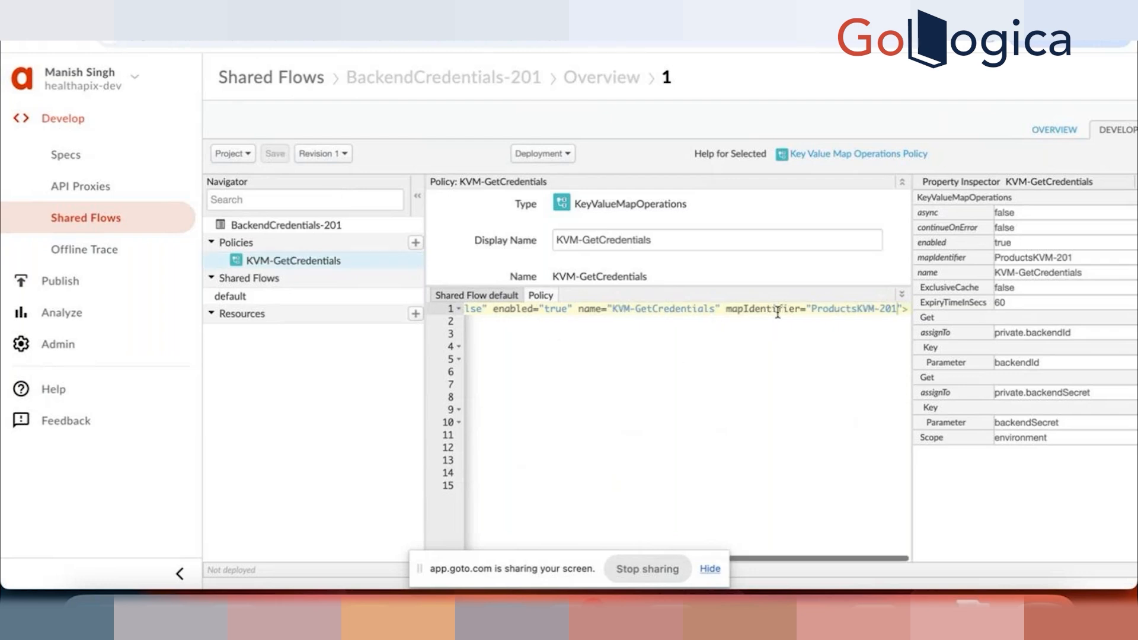
{"action": "left_click", "coordinate": [884, 309]}
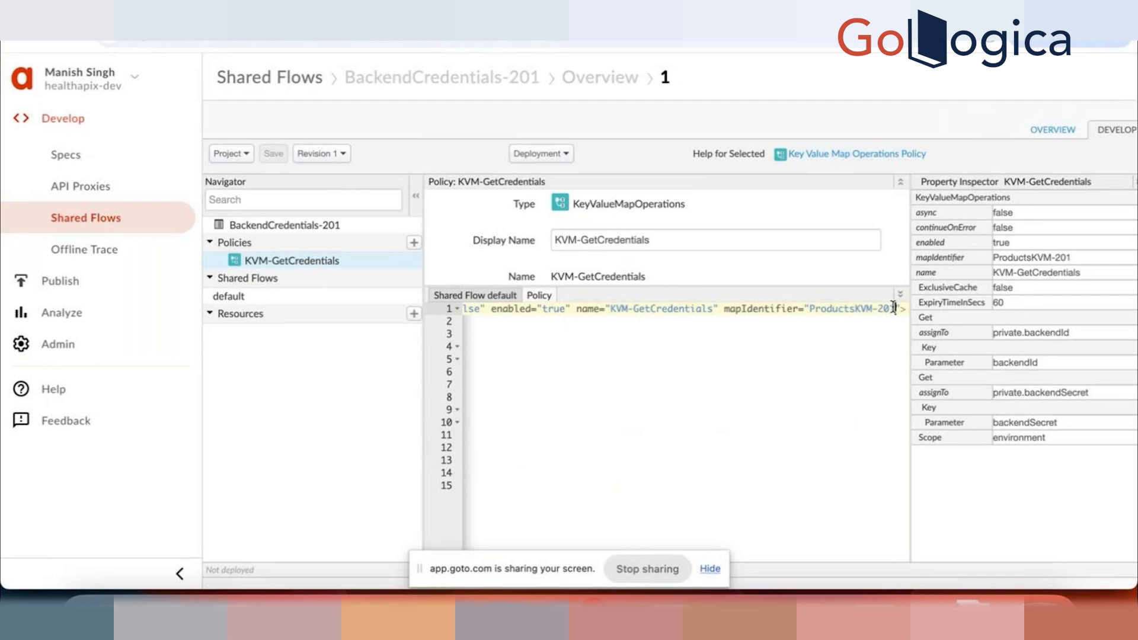
{"action": "left_click", "coordinate": [894, 308]}
{"action": "scroll", "coordinate": [614, 361], "scroll_direction": "left", "scroll_amount": 2}
{"action": "scroll", "coordinate": [613, 361], "scroll_direction": "left", "scroll_amount": 3}
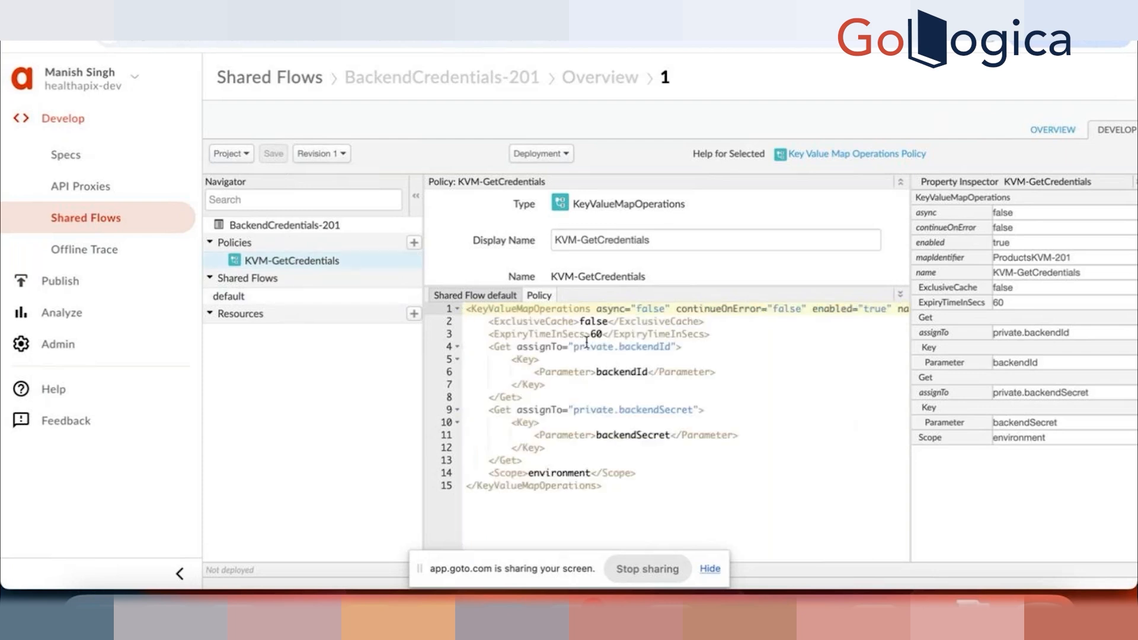
{"action": "double_click", "coordinate": [518, 321]}
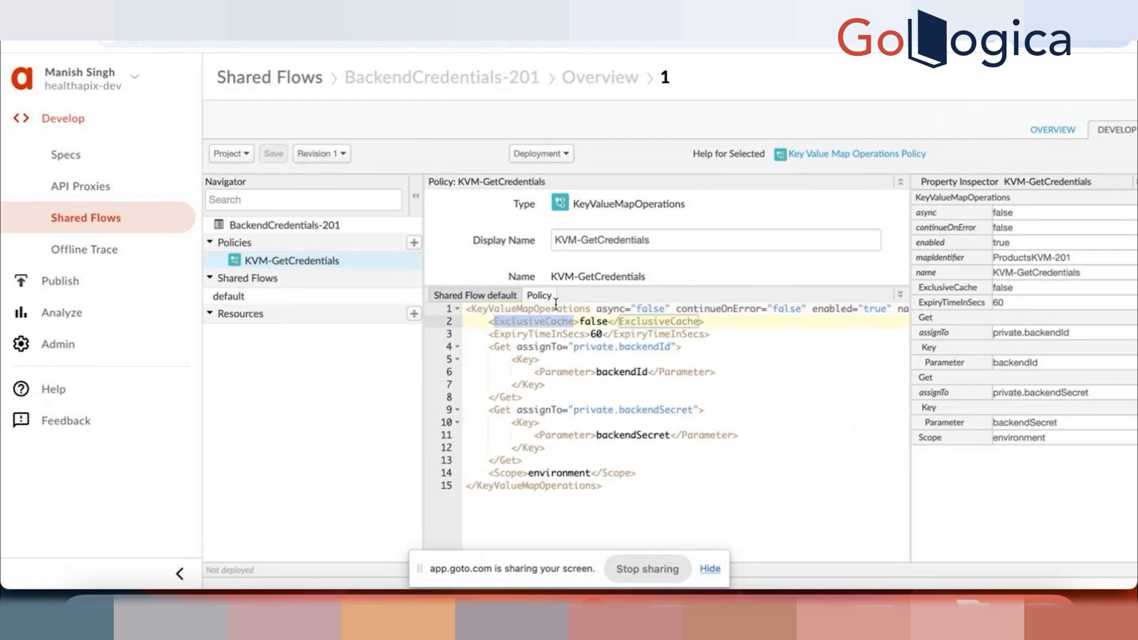
{"action": "left_click", "coordinate": [551, 307]}
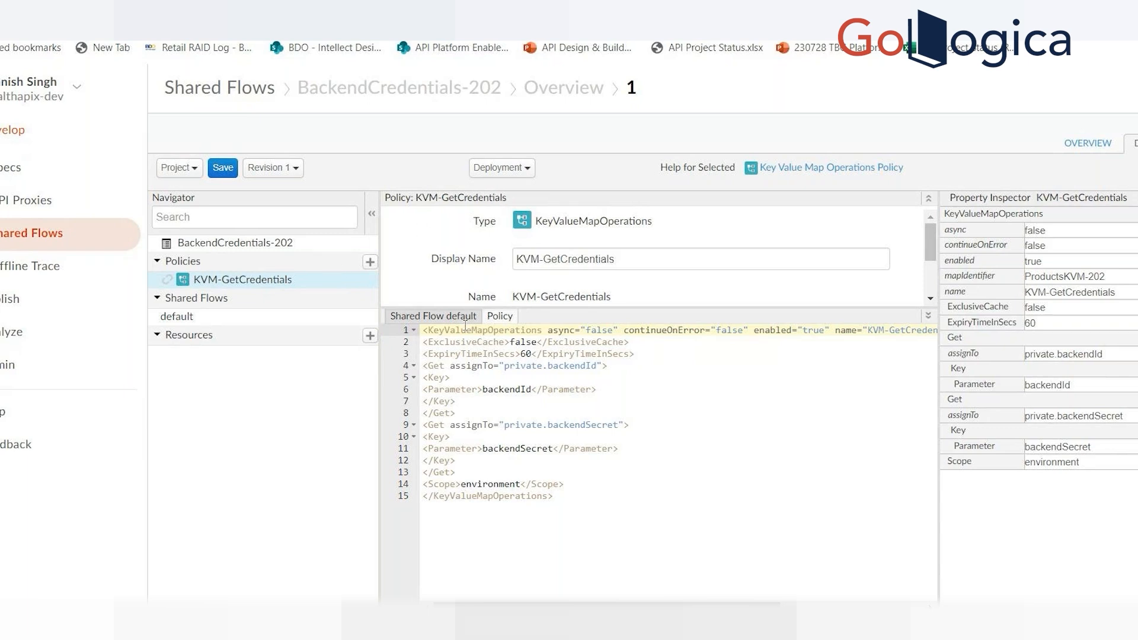
Step: In the BackendCredentials-202 shared flow, correct the step name in the default flow's code to KVM-GetCredentials
{"action": "left_click", "coordinate": [434, 318]}
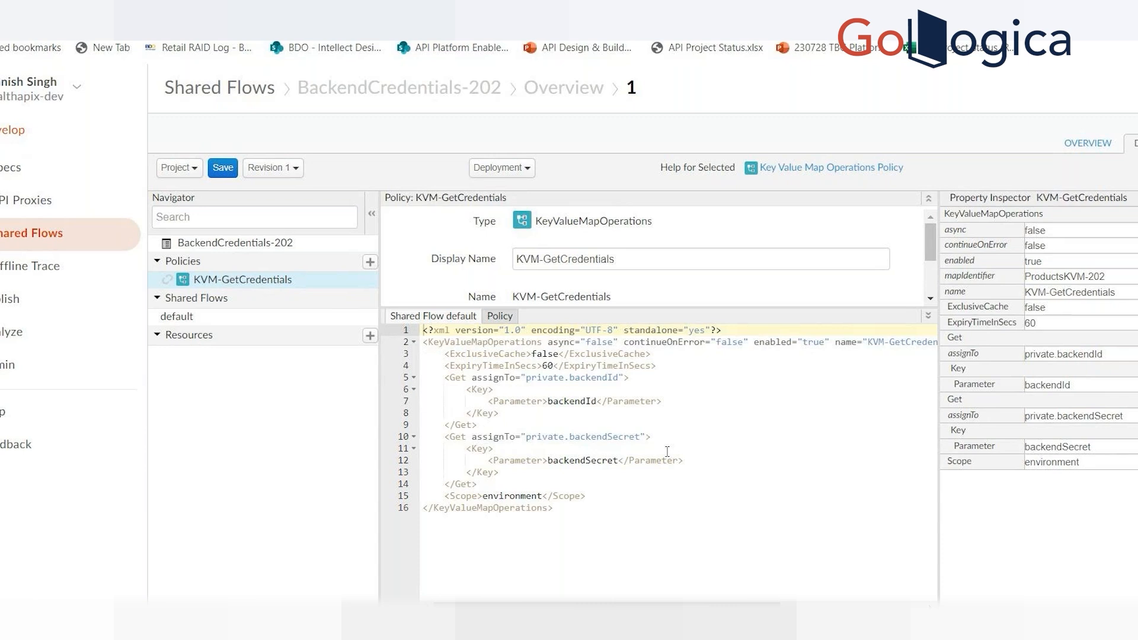
{"action": "double_click", "coordinate": [505, 319]}
{"action": "left_click", "coordinate": [505, 319]}
{"action": "left_click", "coordinate": [237, 323]}
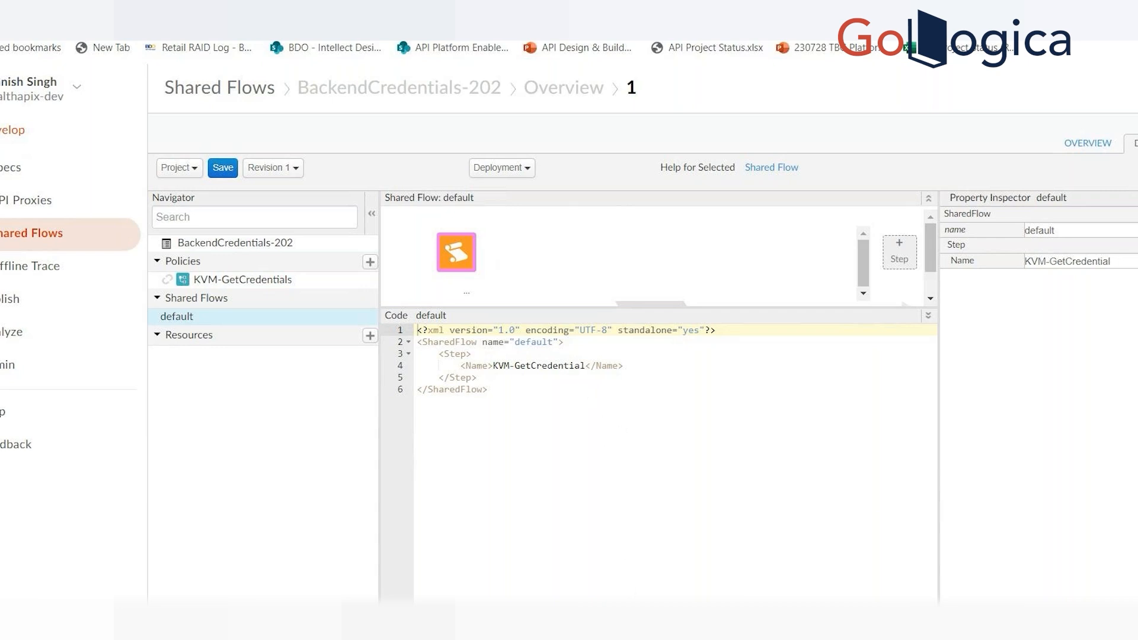
{"action": "mouse_move", "coordinate": [806, 638]}
{"action": "left_click", "coordinate": [789, 595]}
{"action": "key", "text": "alt+Tab"}
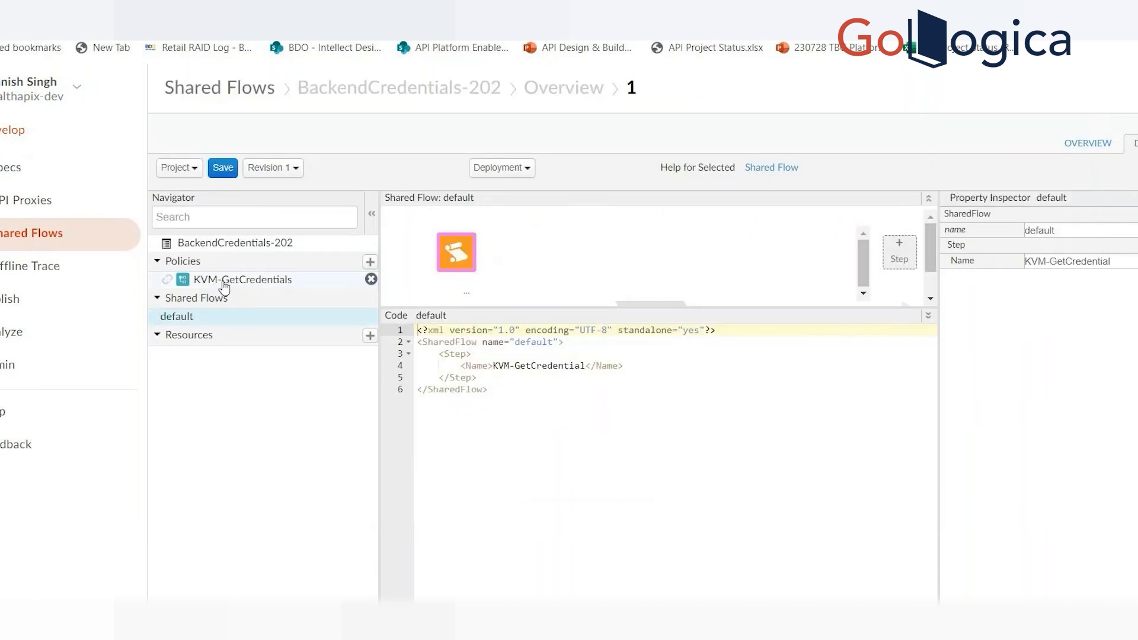
{"action": "left_click", "coordinate": [587, 365]}
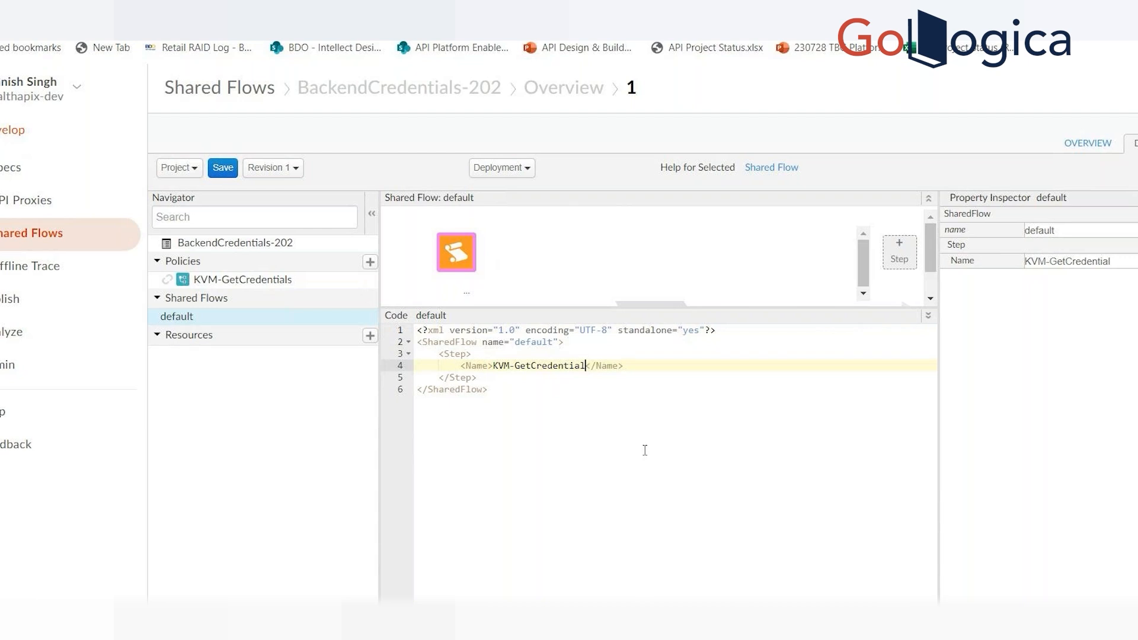
{"action": "type", "text": "s"}
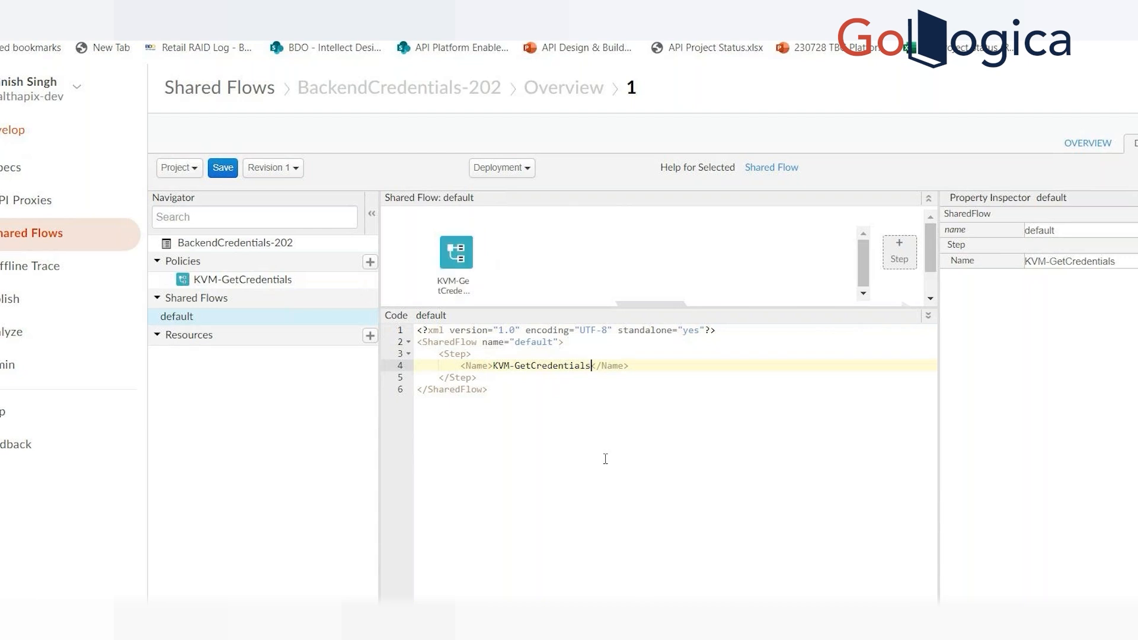
{"action": "left_click", "coordinate": [606, 459]}
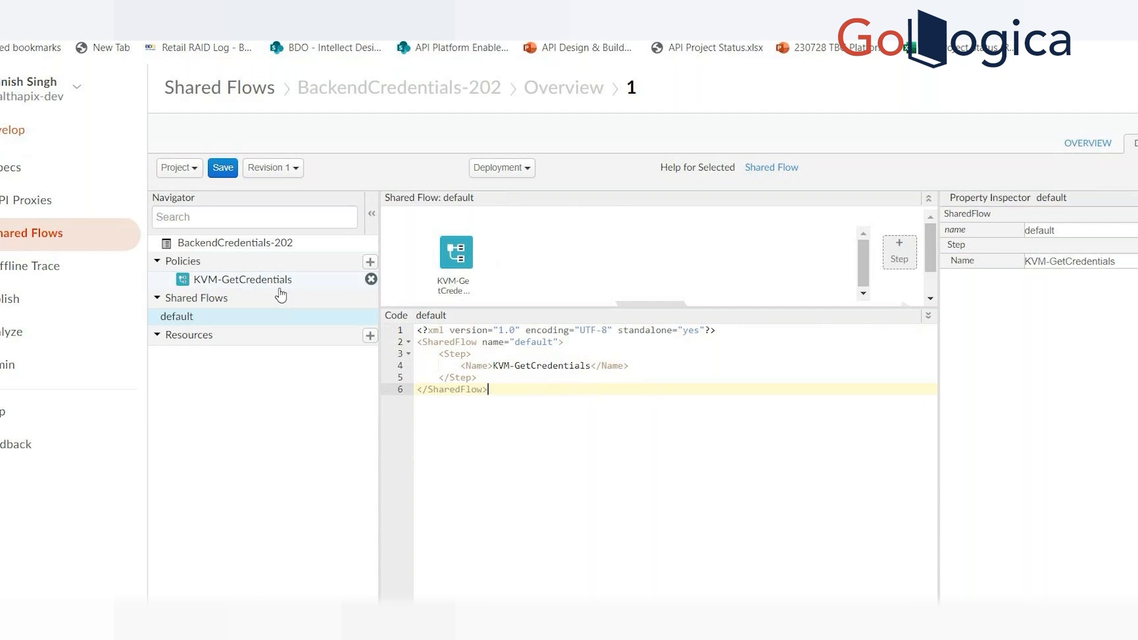
Step: Save the BackendCredentials-202 shared flow changes as a new revision
{"action": "left_click", "coordinate": [222, 169]}
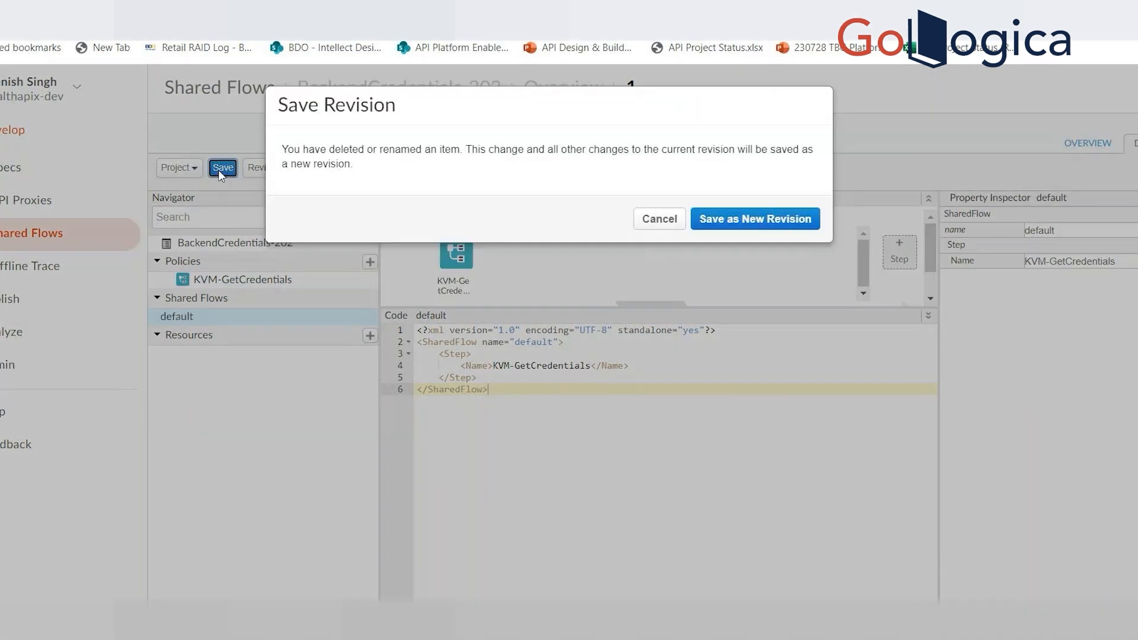
{"action": "left_click", "coordinate": [668, 220]}
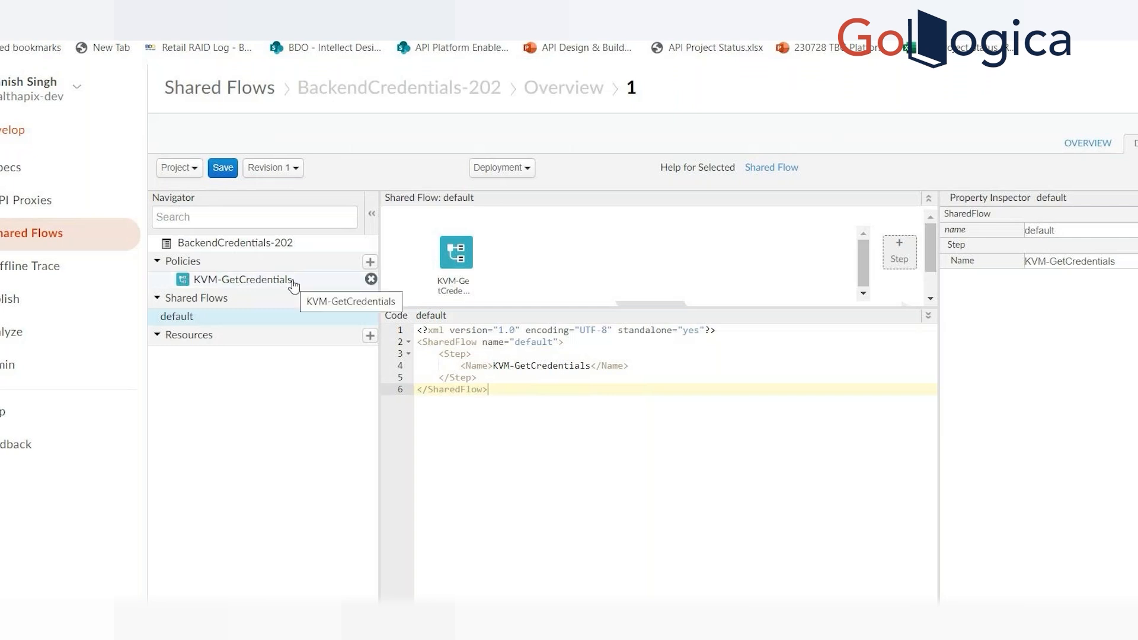
{"action": "left_click", "coordinate": [223, 169]}
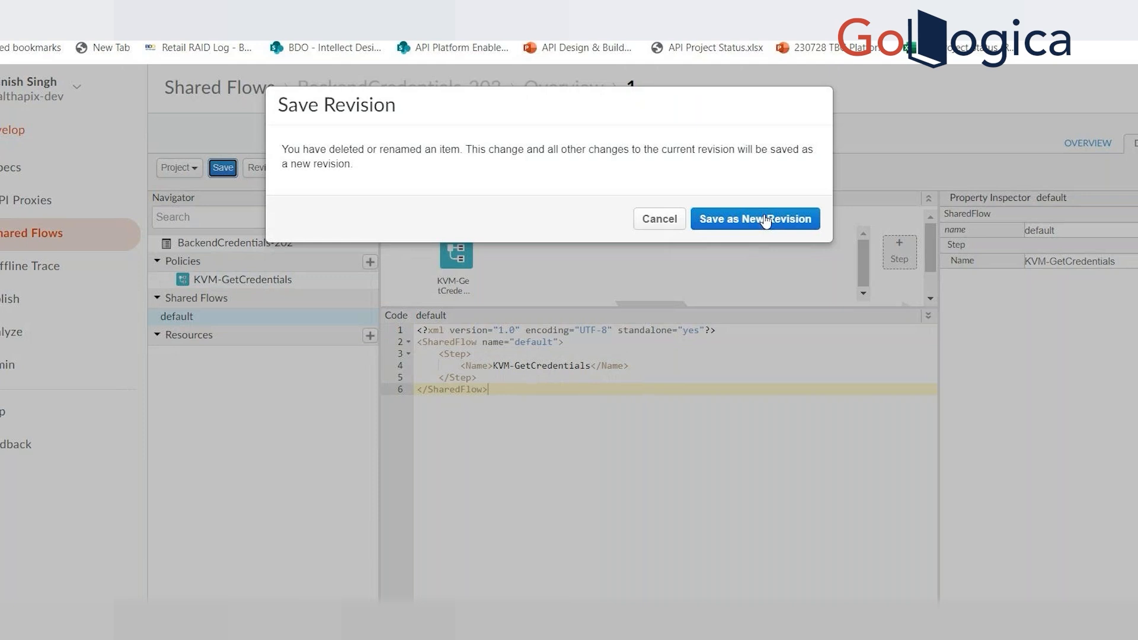
{"action": "left_click", "coordinate": [719, 223]}
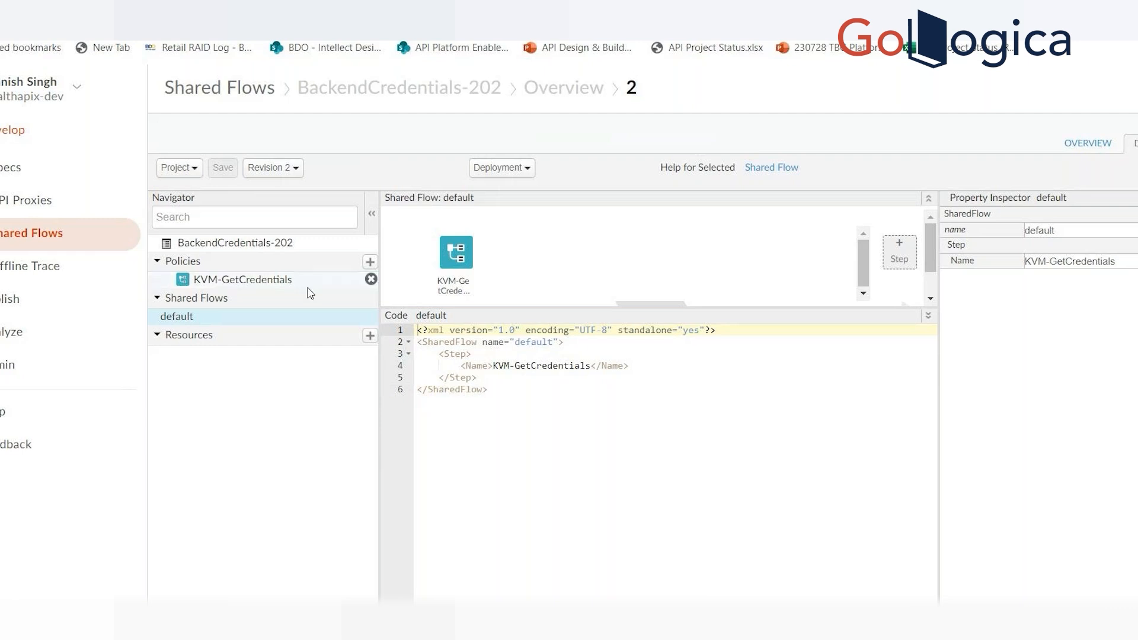
Step: Check the new revision's metadata, the KVM-GetCredentials policy code and the default flow in BackendCredentials-202
{"action": "left_click", "coordinate": [258, 252]}
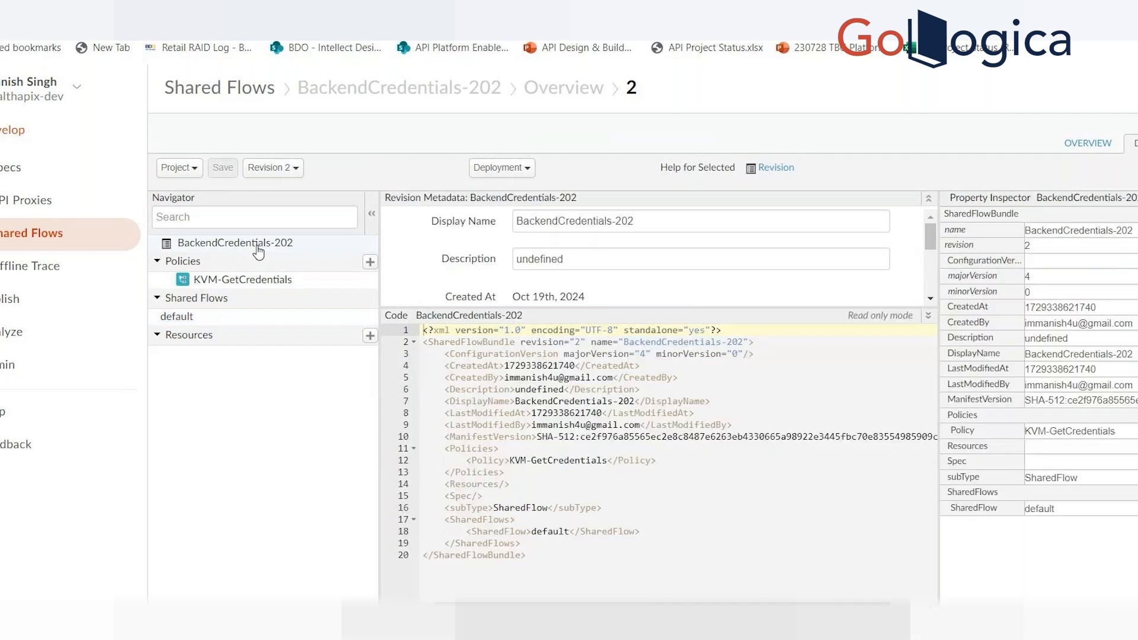
{"action": "left_click", "coordinate": [258, 291]}
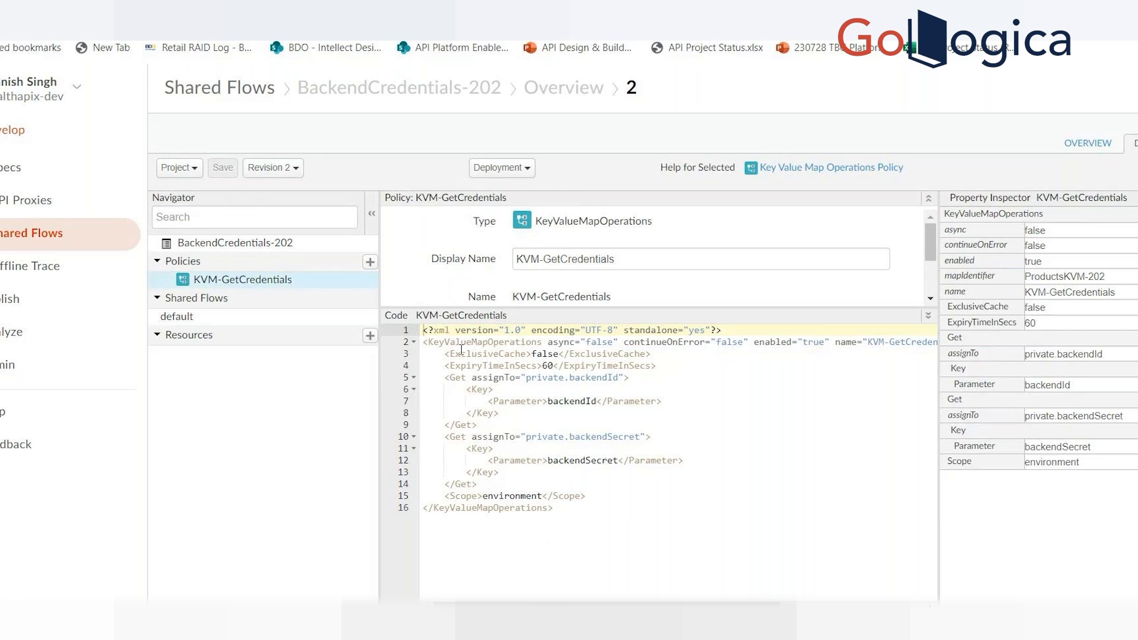
{"action": "left_click", "coordinate": [201, 319]}
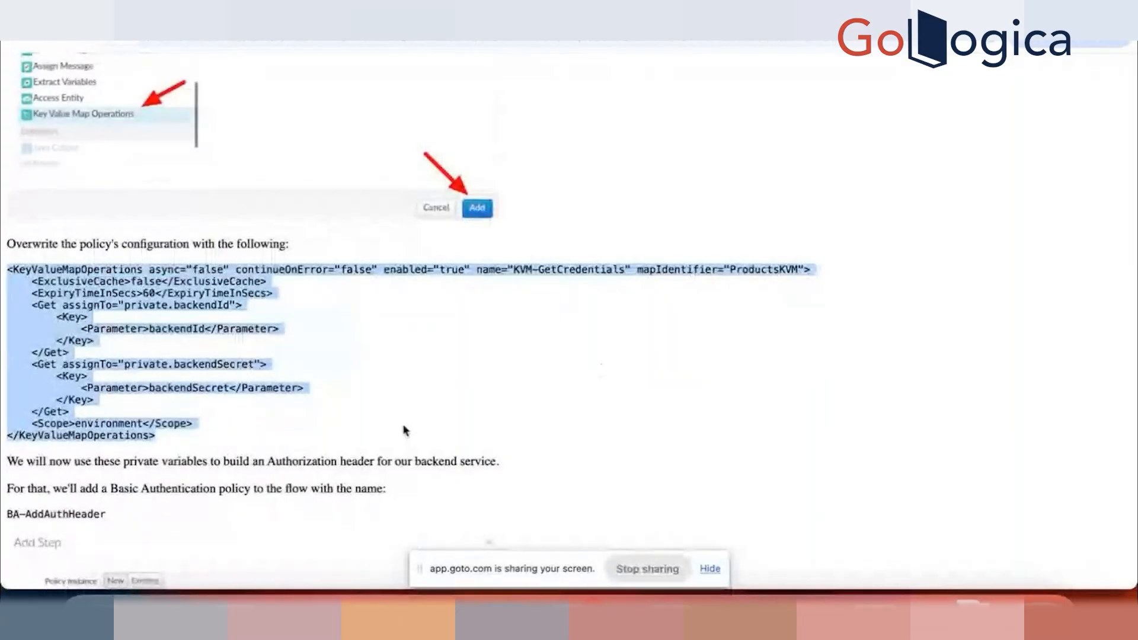
Step: Copy the policy name BA-AddAuthHeader from the Lab 09 guide and send it to everyone in the GoTo meeting chat
{"action": "scroll", "coordinate": [380, 432], "scroll_direction": "down", "scroll_amount": 2}
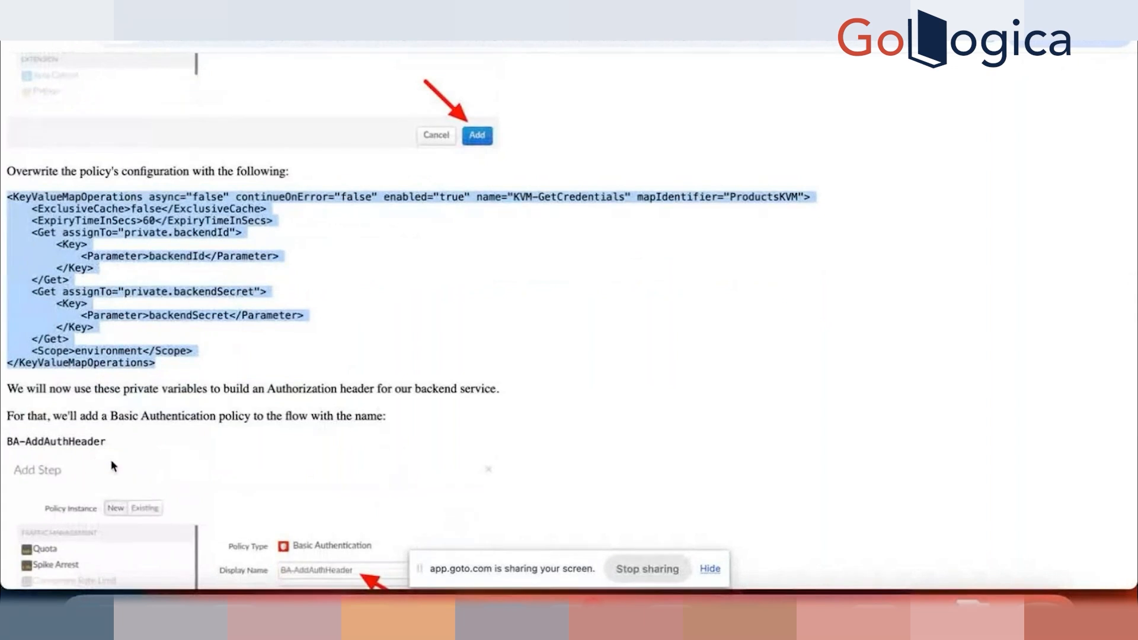
{"action": "left_click_drag", "start_coordinate": [109, 441], "coordinate": [2, 444]}
{"action": "key", "text": "super+c"}
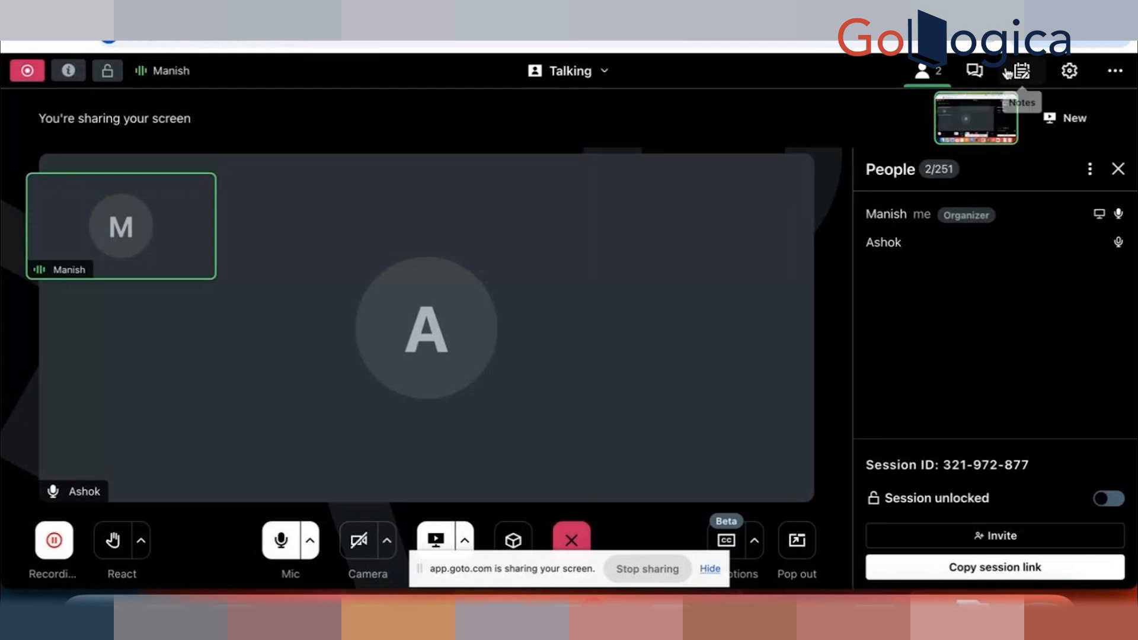
{"action": "left_click", "coordinate": [974, 71]}
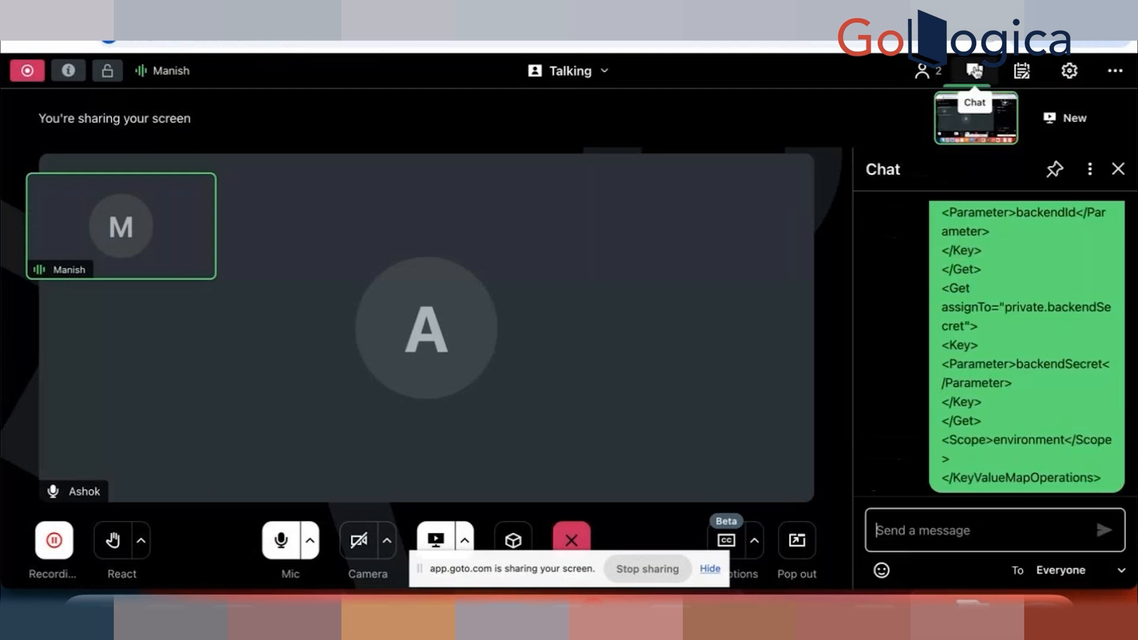
{"action": "left_click", "coordinate": [909, 531]}
{"action": "key", "text": "super+v"}
{"action": "key", "text": "Return"}
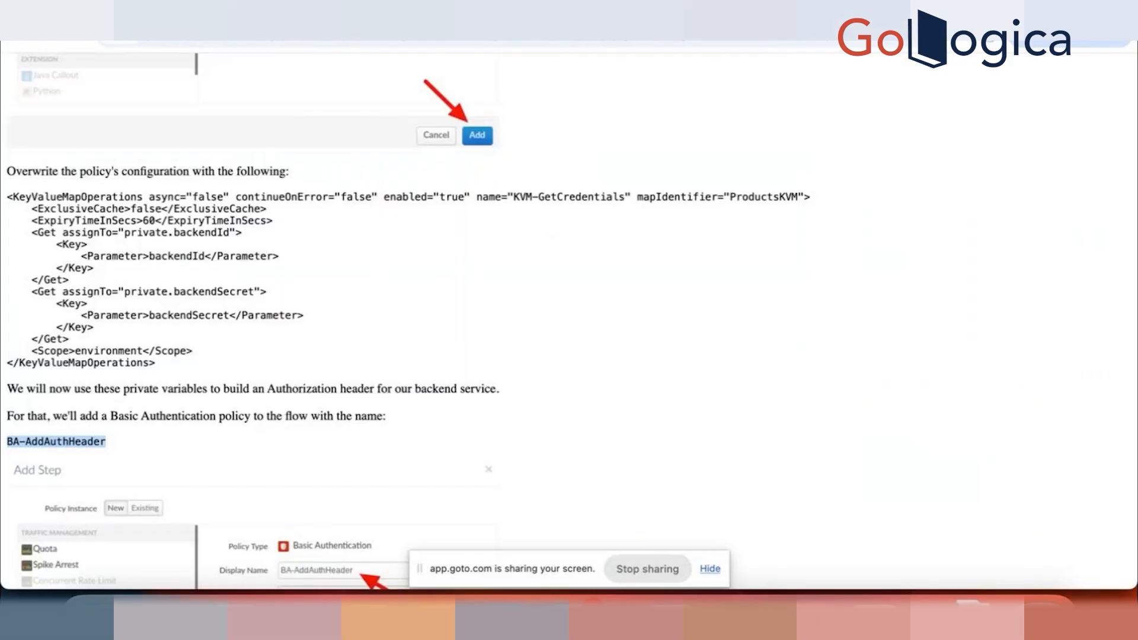
Step: Back in Apigee's BackendCredentials-201, add a new Basic Authentication policy step with display name BA-AddAuthHeader to the default shared flow
{"action": "left_click", "coordinate": [711, 10]}
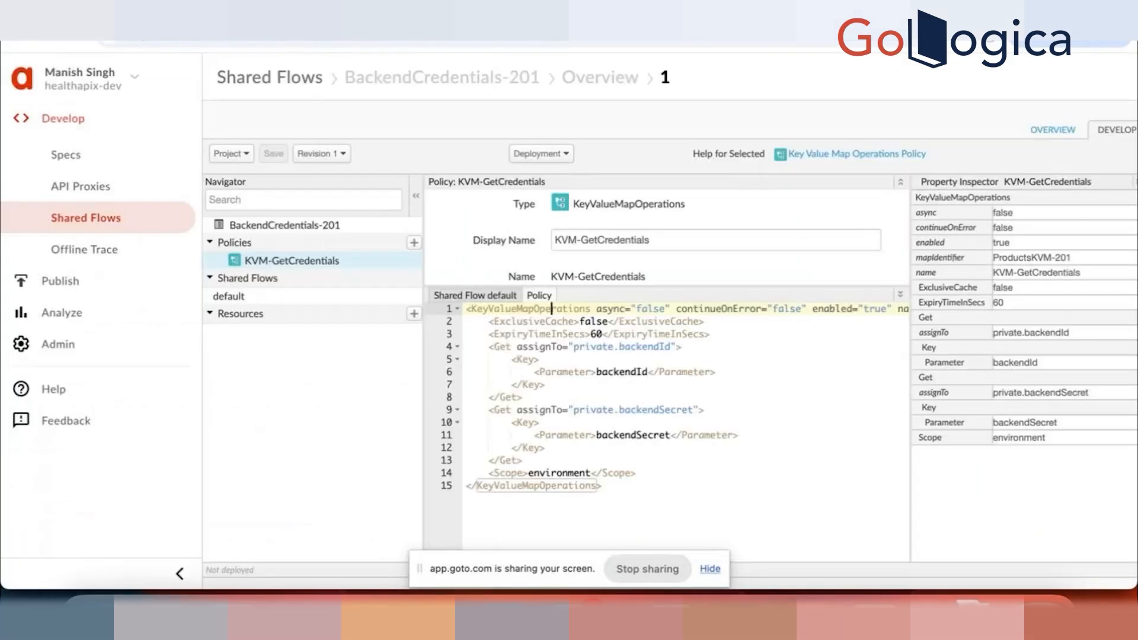
{"action": "left_click", "coordinate": [229, 298]}
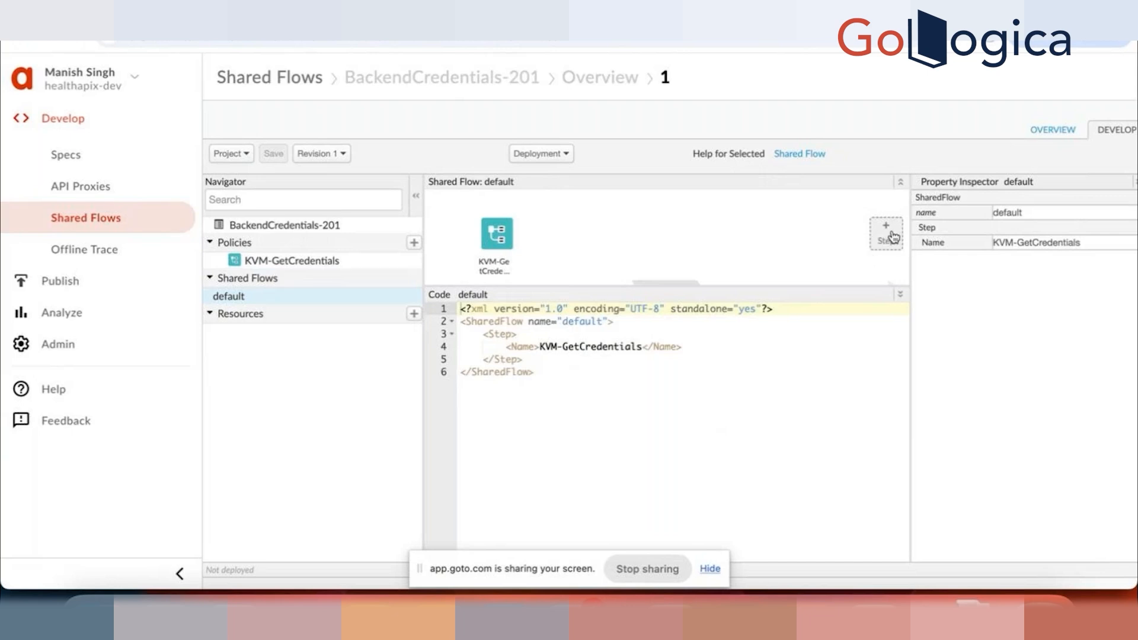
{"action": "left_click", "coordinate": [888, 232]}
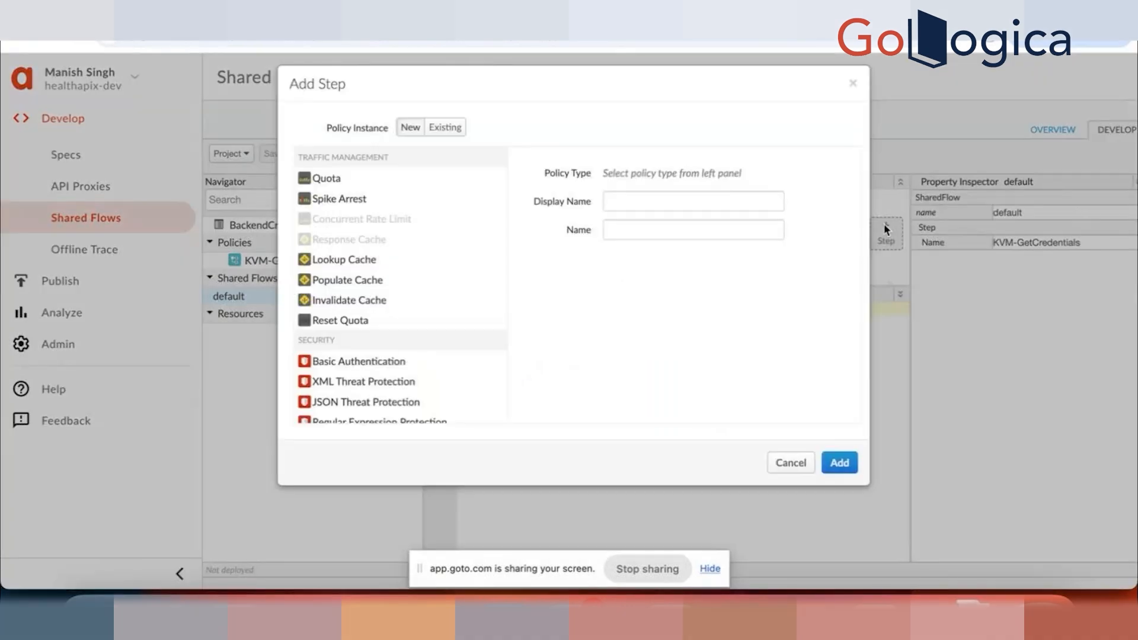
{"action": "left_click", "coordinate": [352, 362]}
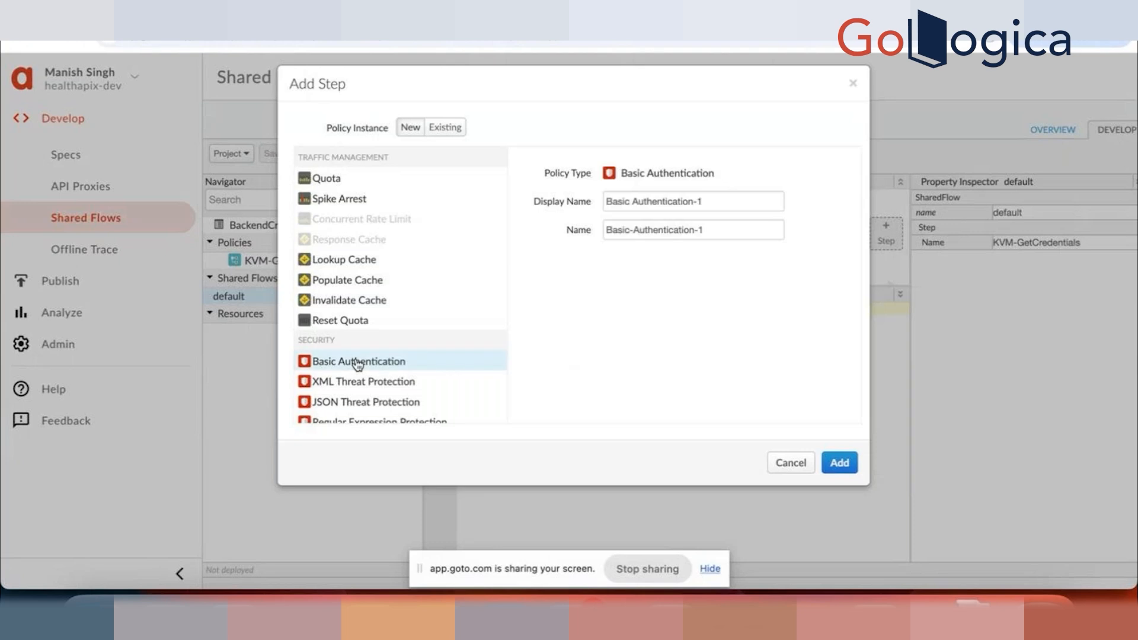
{"action": "triple_click", "coordinate": [734, 200]}
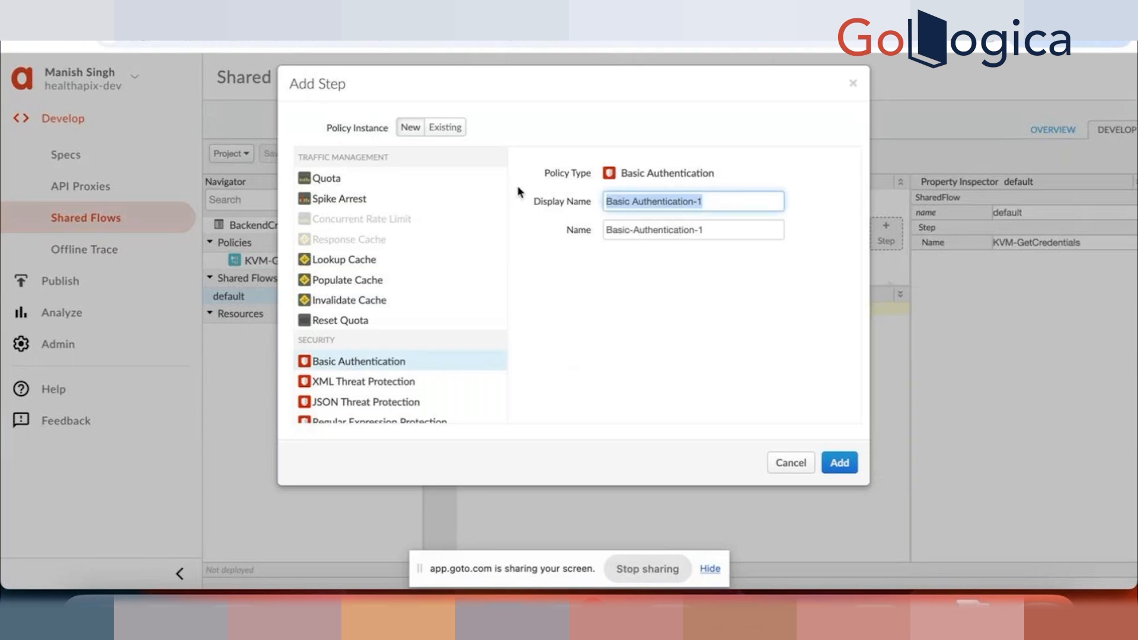
{"action": "type", "text": "BA-AddAuthHeader"}
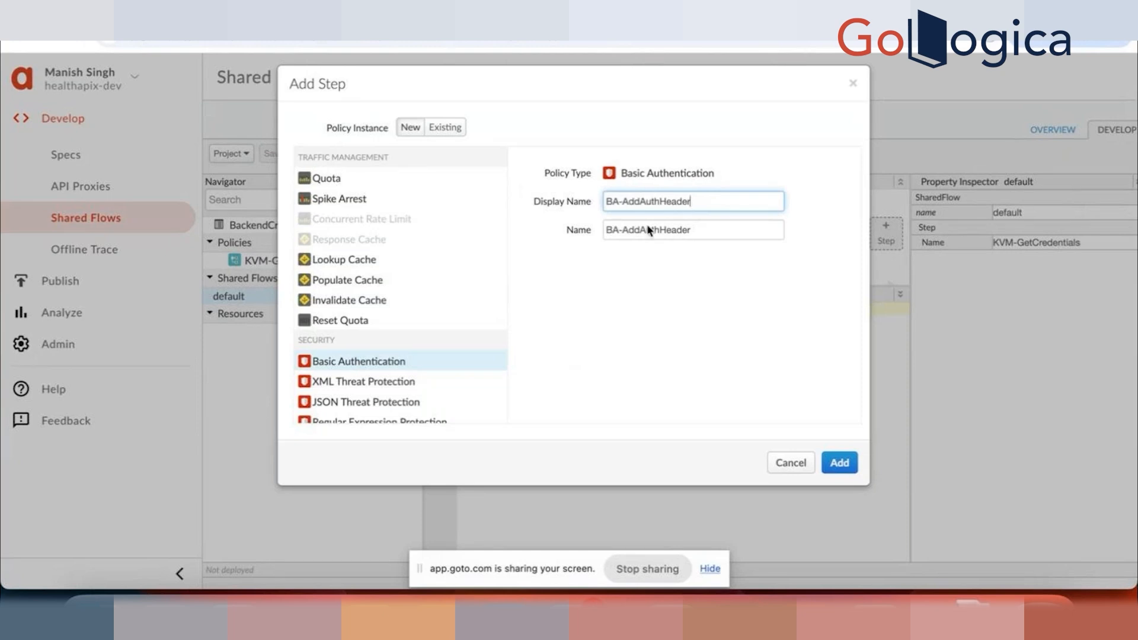
{"action": "left_click", "coordinate": [840, 463]}
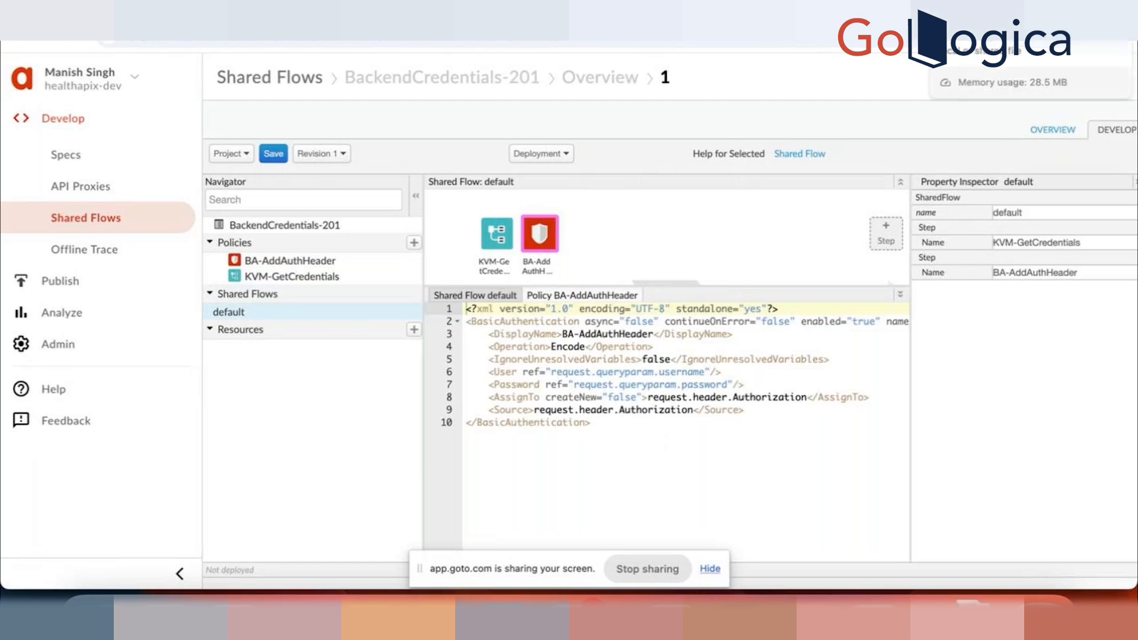
Step: Replace the BA-AddAuthHeader policy code with the Lab 09 guide's BasicAuthentication configuration using private.backendId and private.backendSecret
{"action": "left_click", "coordinate": [651, 384]}
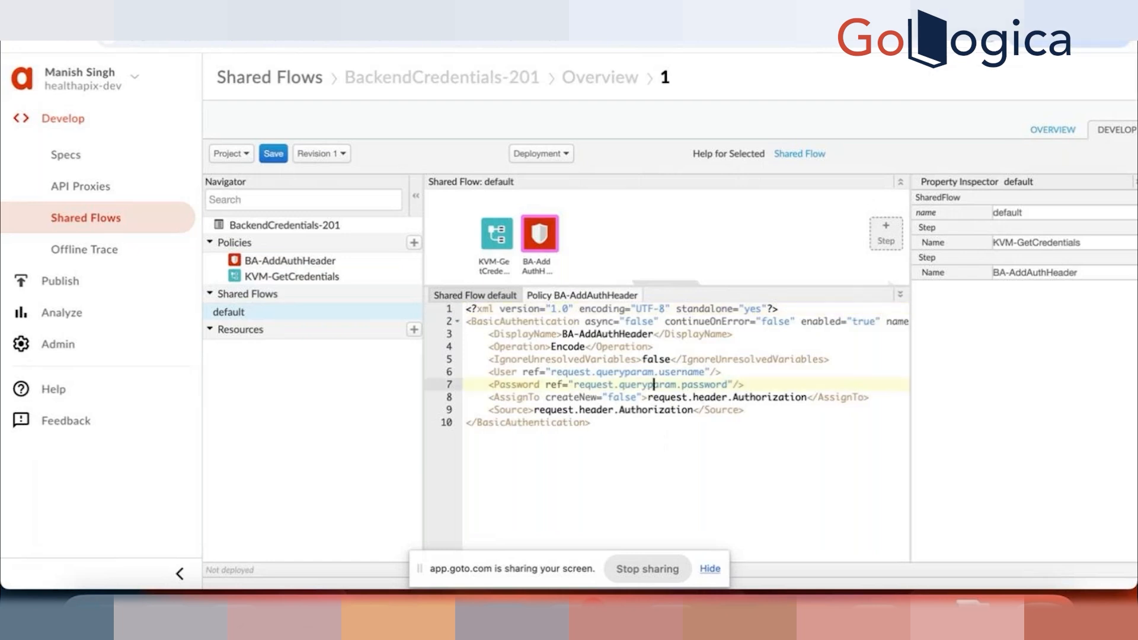
{"action": "left_click", "coordinate": [948, 20]}
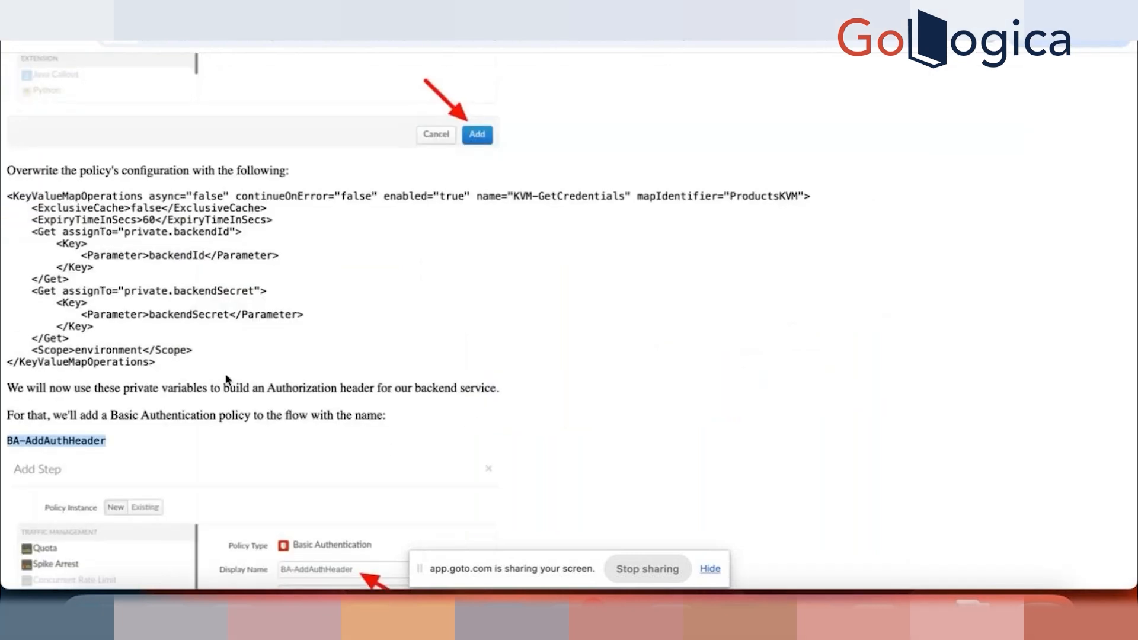
{"action": "scroll", "coordinate": [225, 377], "scroll_direction": "down", "scroll_amount": 10}
{"action": "scroll", "coordinate": [225, 374], "scroll_direction": "down", "scroll_amount": 1}
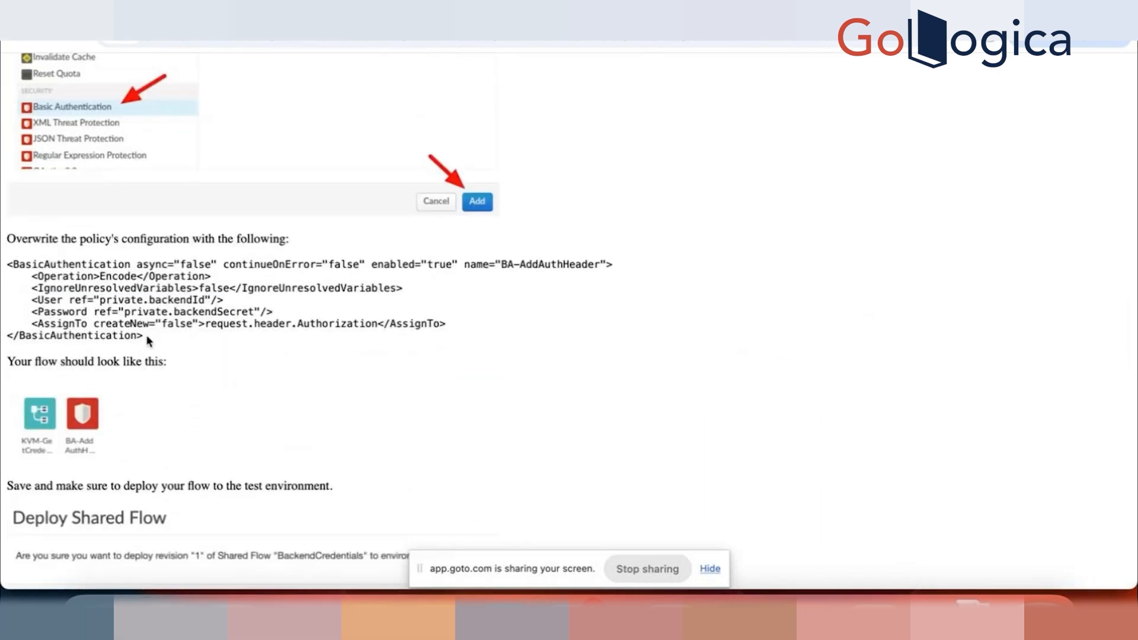
{"action": "left_click_drag", "start_coordinate": [146, 336], "coordinate": [3, 259]}
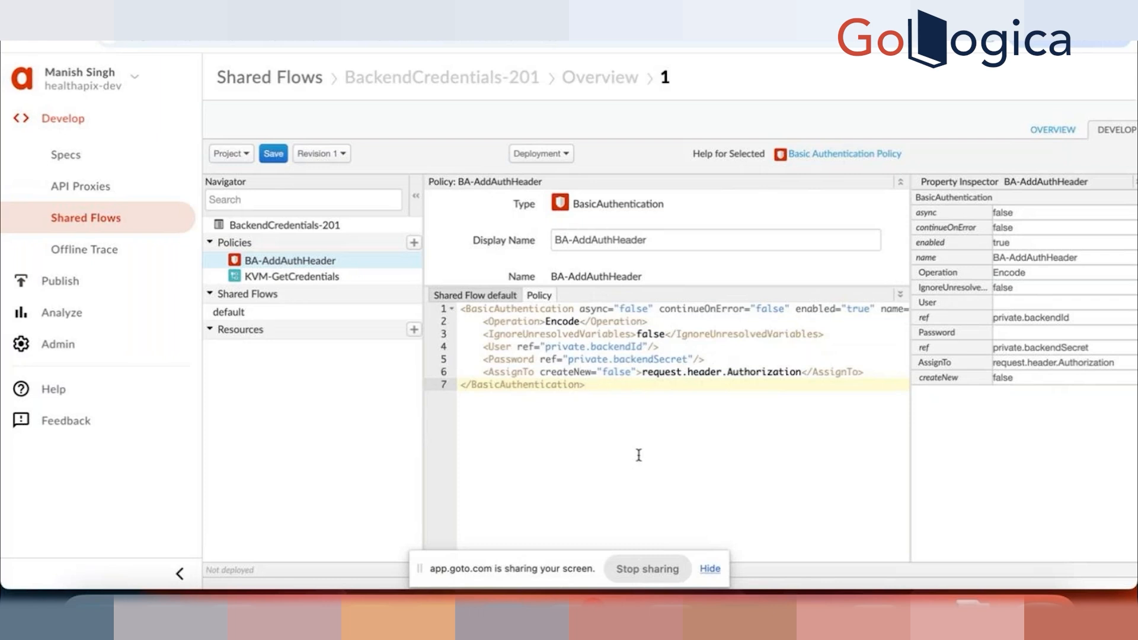
Step: Save the BackendCredentials-201 shared flow, deploy revision 1 to the dev environment and check its deployment status
{"action": "left_click", "coordinate": [271, 154]}
{"action": "left_click", "coordinate": [568, 152]}
{"action": "left_click", "coordinate": [569, 169]}
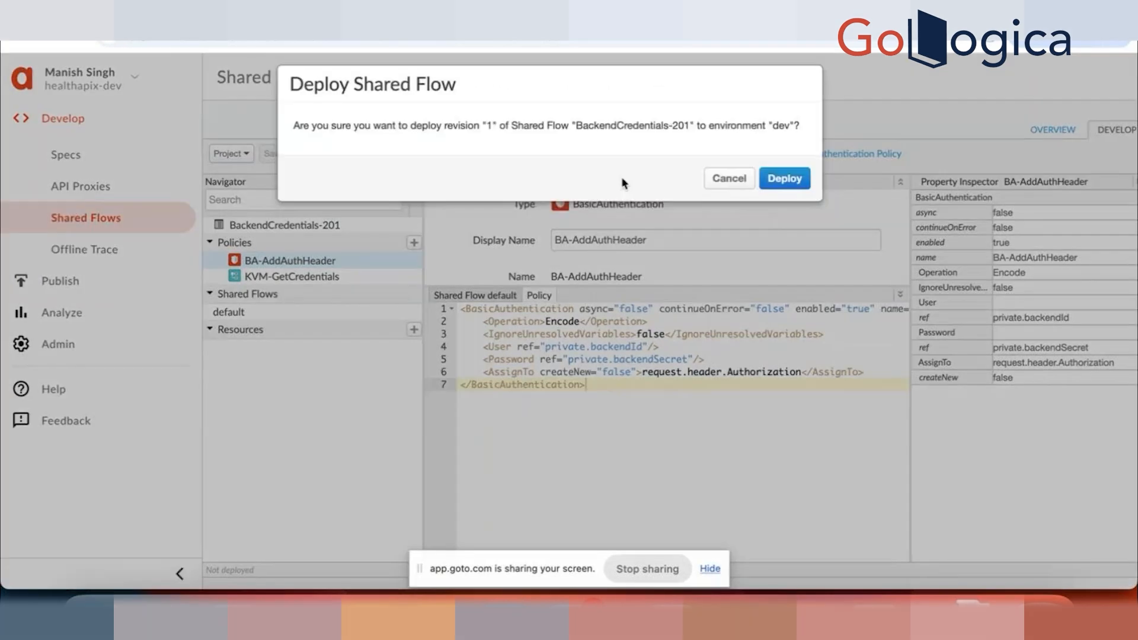
{"action": "left_click", "coordinate": [780, 179]}
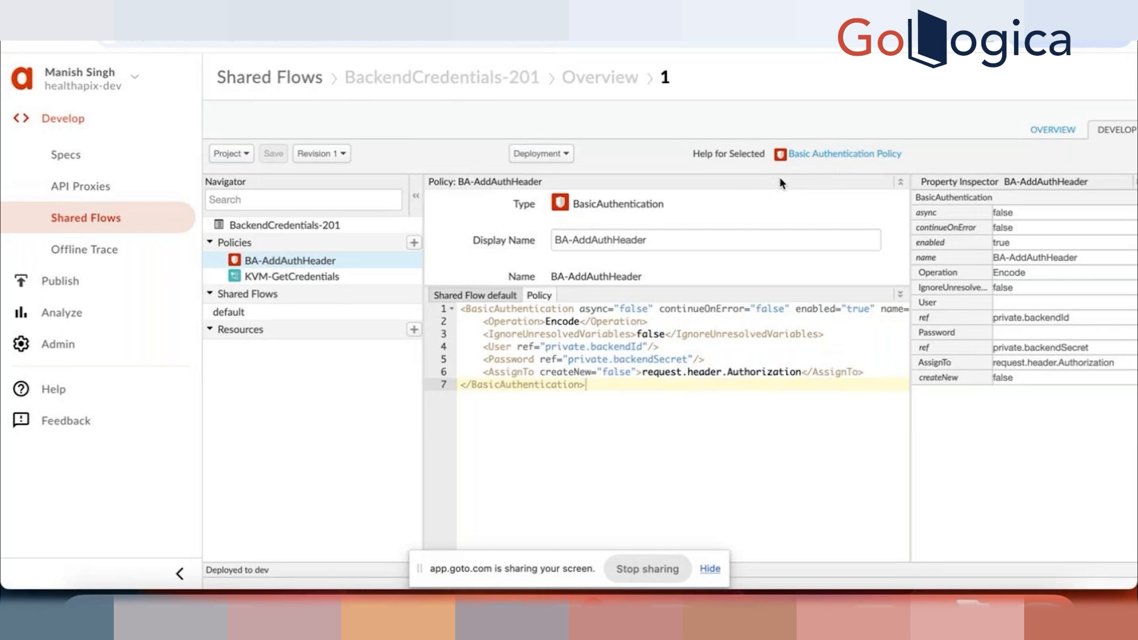
{"action": "left_click", "coordinate": [568, 154]}
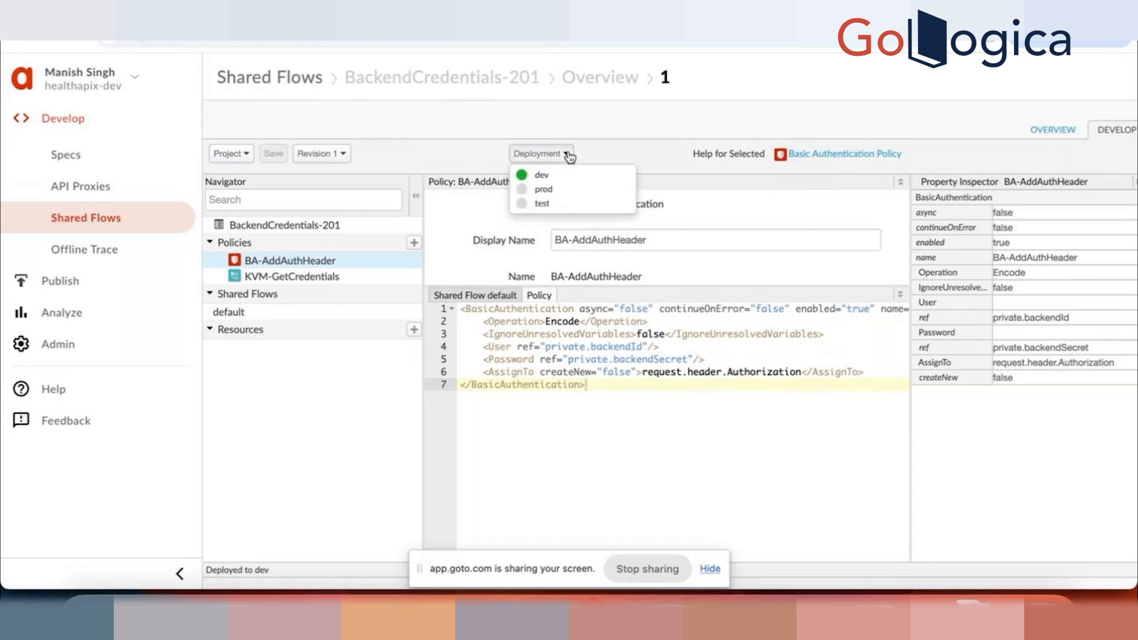
{"action": "left_click", "coordinate": [650, 134]}
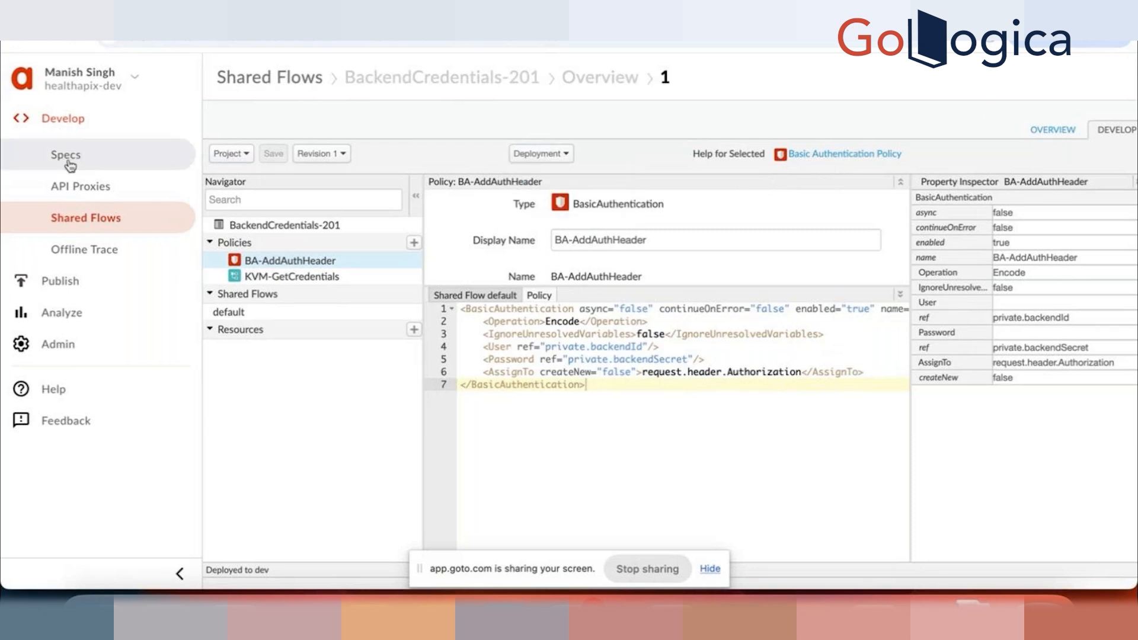
Step: Open the retail-v1-201 API proxy and save it as a new revision
{"action": "left_click", "coordinate": [87, 196]}
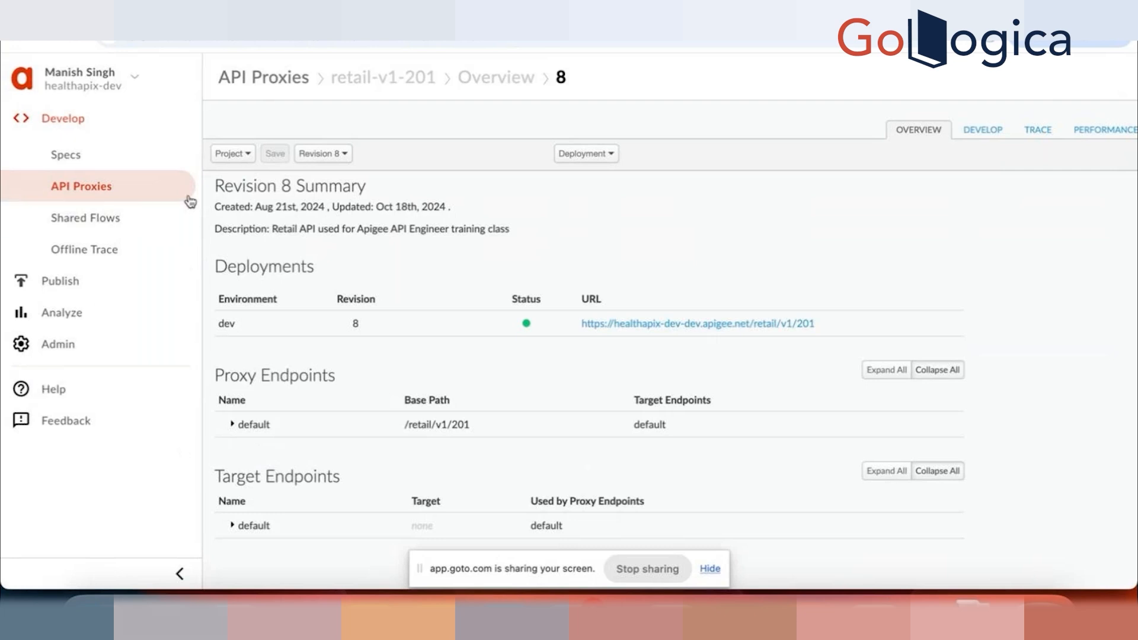
{"action": "left_click", "coordinate": [246, 155]}
{"action": "left_click", "coordinate": [250, 173]}
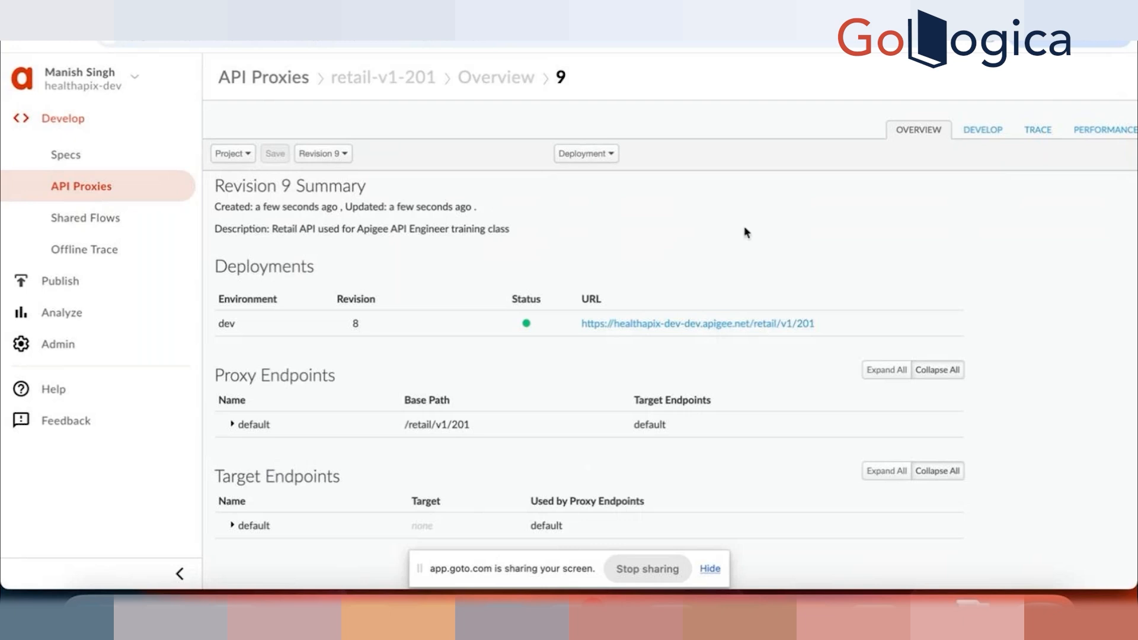
Step: Remove the KVM-GetCredentials and BA-AddAuthHeader policies from the request of the proxy's updateProductById flow
{"action": "left_click", "coordinate": [982, 131]}
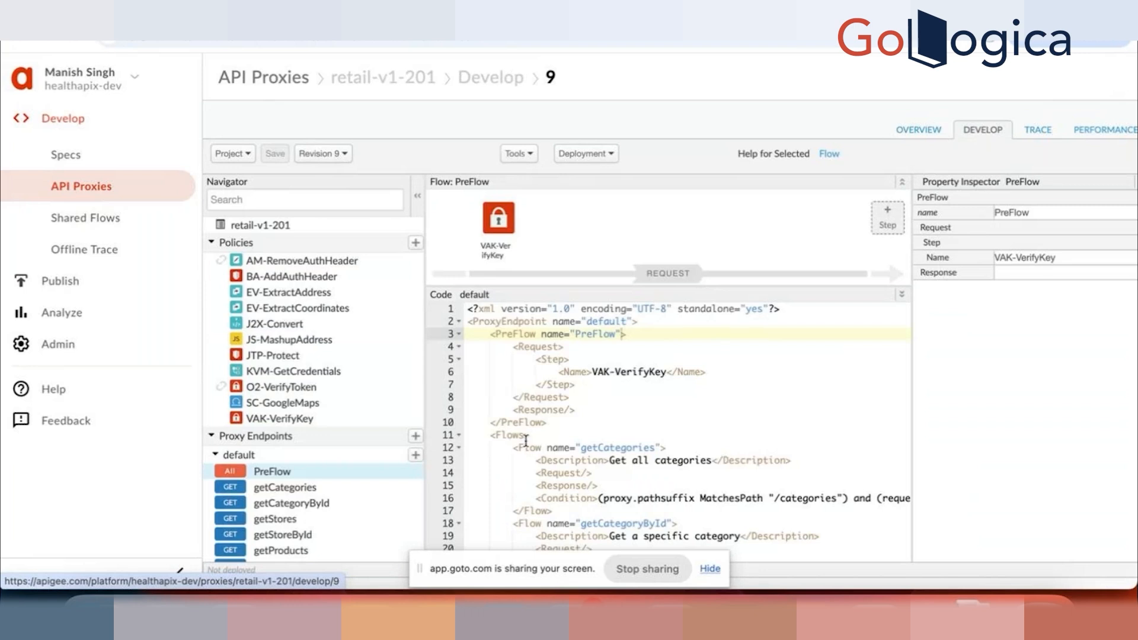
{"action": "scroll", "coordinate": [263, 437], "scroll_direction": "down", "scroll_amount": 3}
{"action": "scroll", "coordinate": [262, 437], "scroll_direction": "down", "scroll_amount": 2}
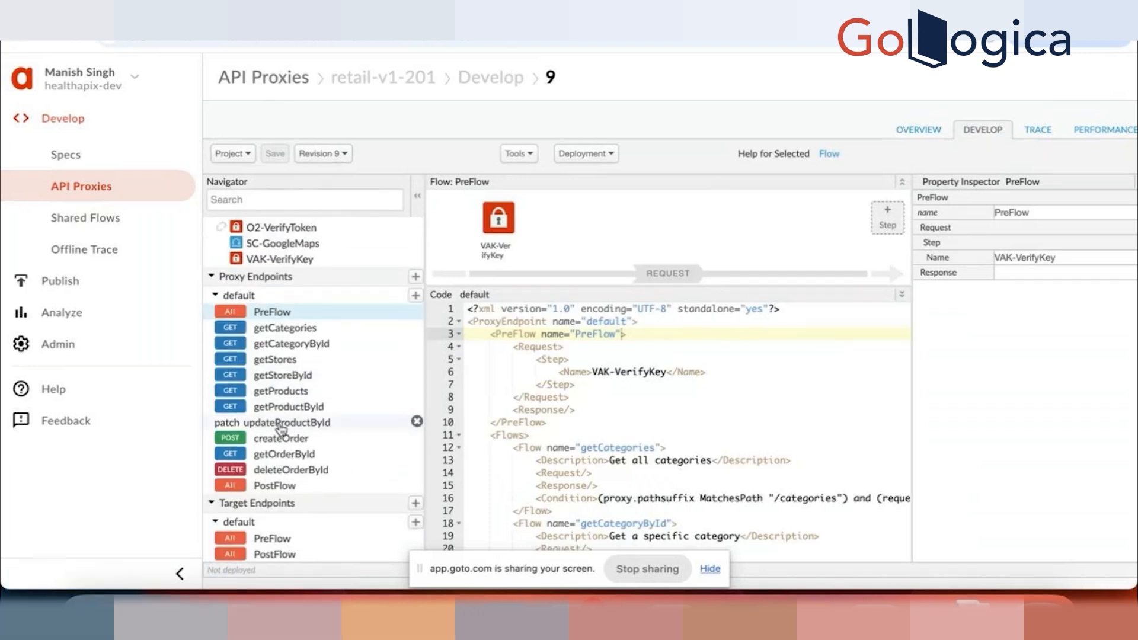
{"action": "left_click", "coordinate": [282, 428]}
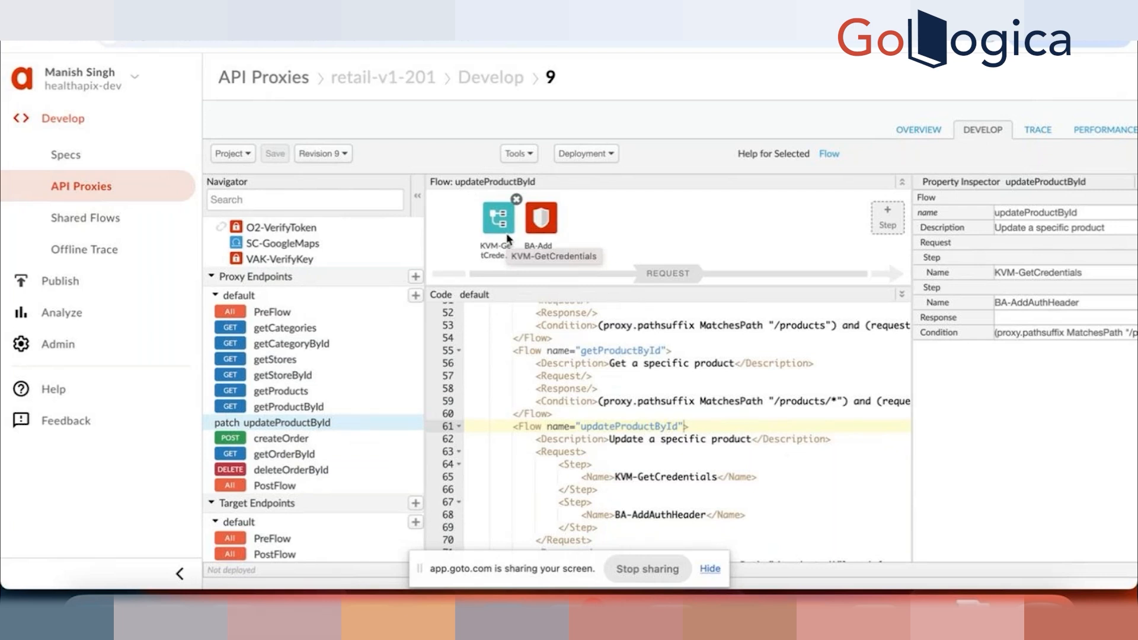
{"action": "left_click", "coordinate": [516, 199]}
{"action": "left_click", "coordinate": [517, 201]}
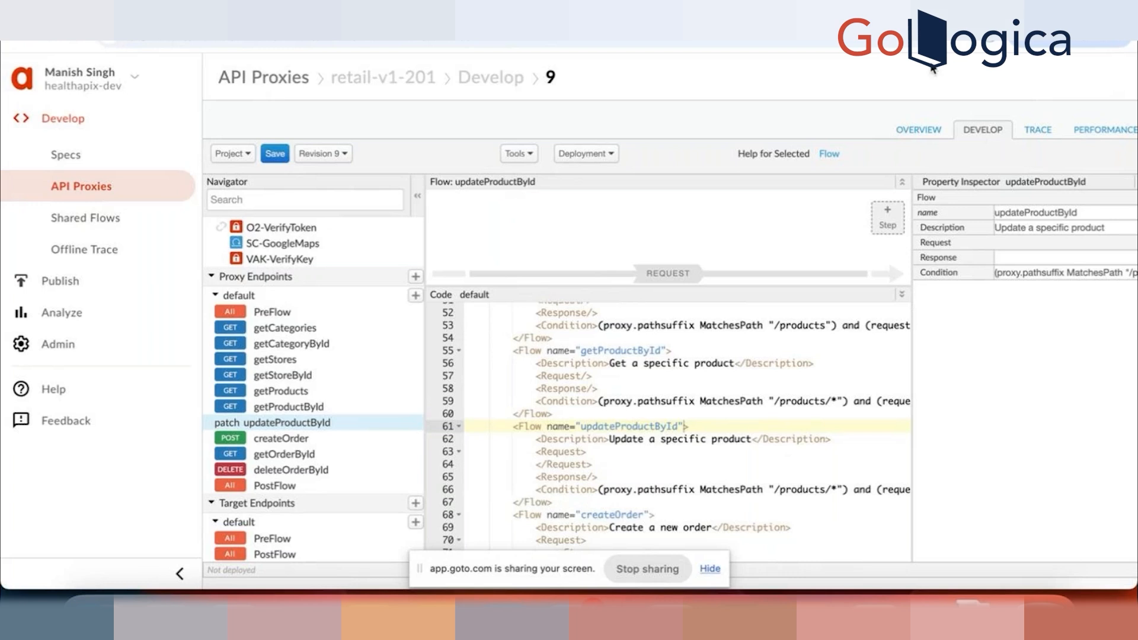
Step: Copy the Flow Callout policy name FC-BackendCredentials from the Lab 09 guide
{"action": "left_click", "coordinate": [985, 11]}
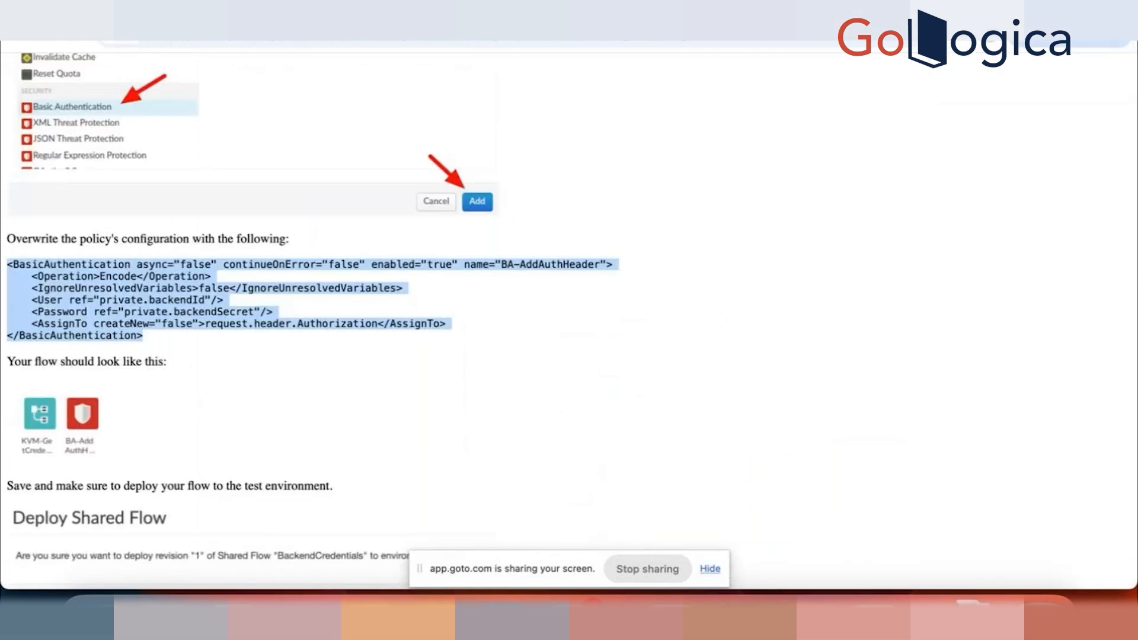
{"action": "scroll", "coordinate": [282, 480], "scroll_direction": "down", "scroll_amount": 2}
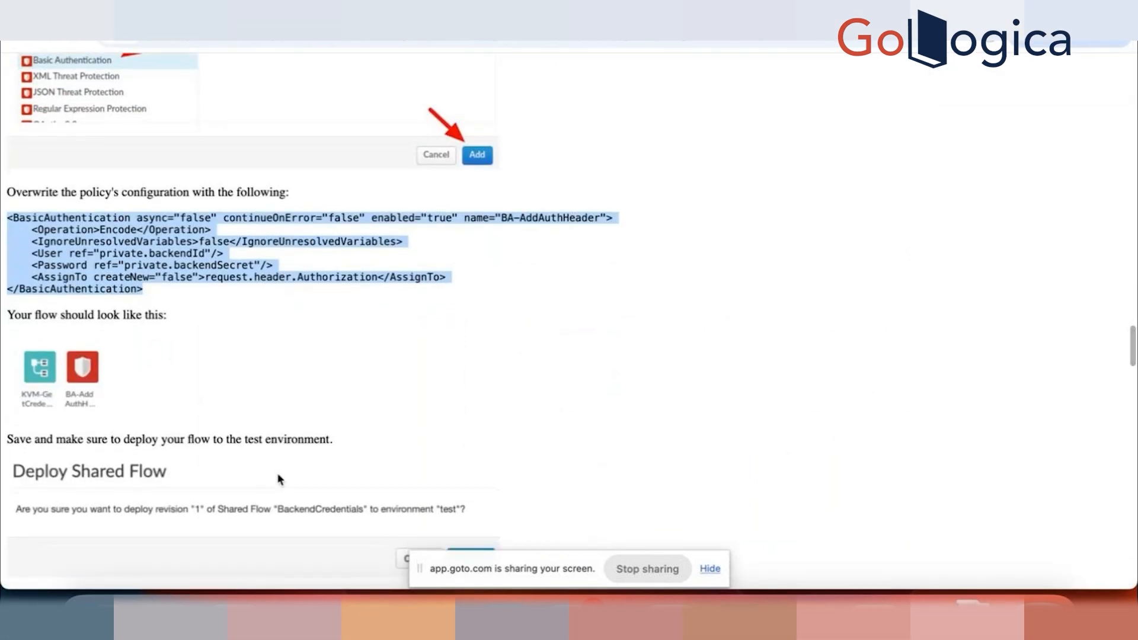
{"action": "scroll", "coordinate": [280, 479], "scroll_direction": "down", "scroll_amount": 5}
{"action": "scroll", "coordinate": [280, 479], "scroll_direction": "down", "scroll_amount": 20}
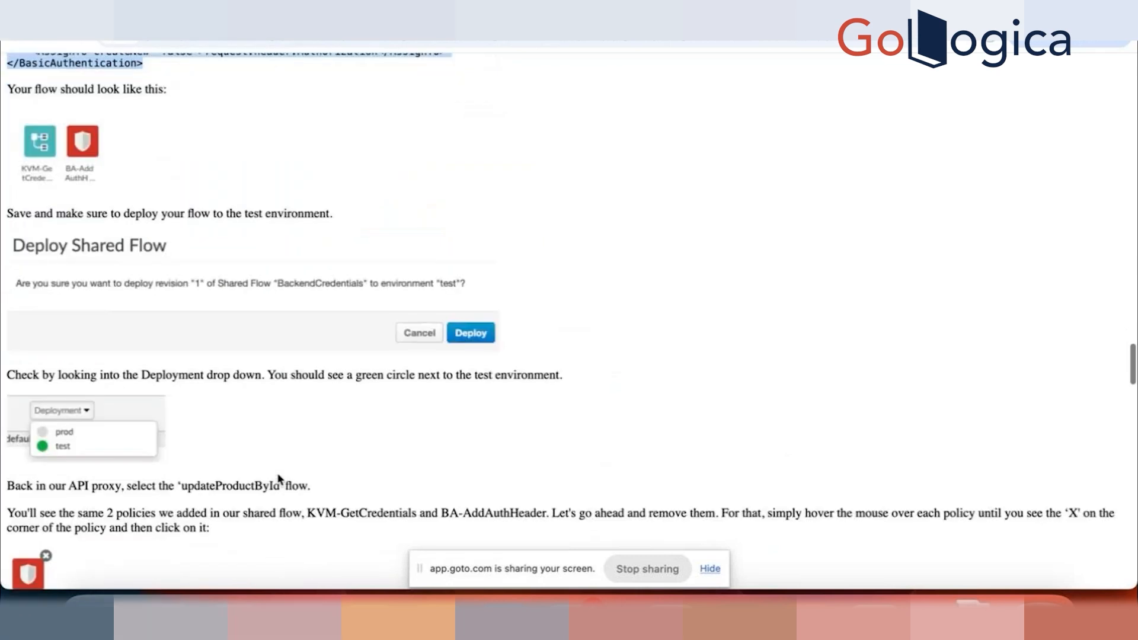
{"action": "scroll", "coordinate": [280, 480], "scroll_direction": "down", "scroll_amount": 6}
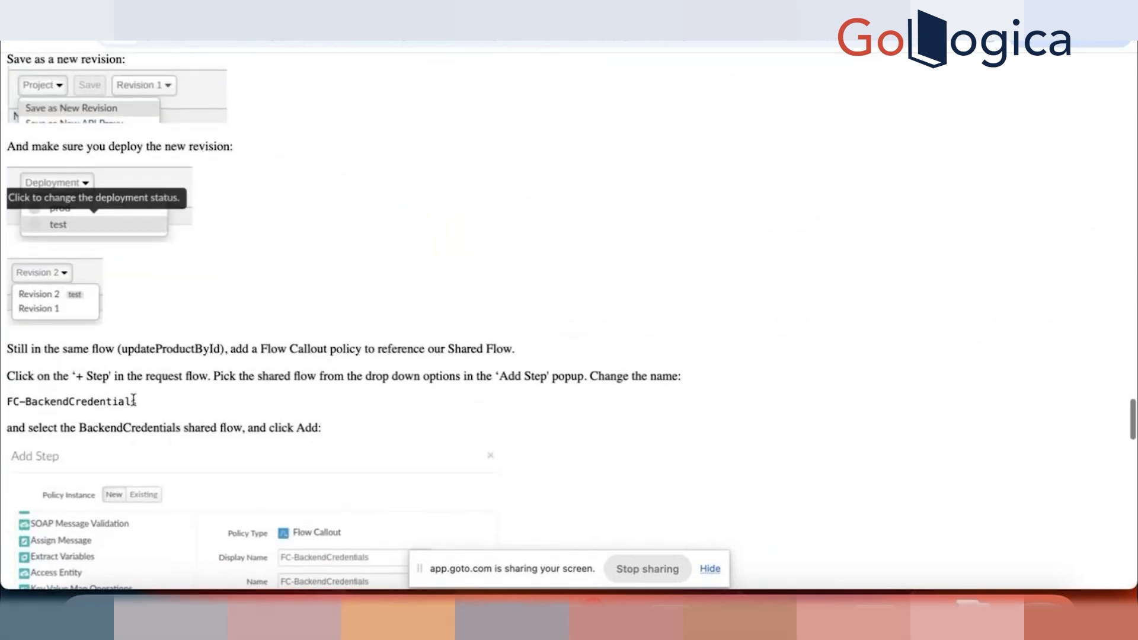
{"action": "left_click_drag", "start_coordinate": [138, 403], "coordinate": [2, 402]}
{"action": "key", "text": "ctrl+c"}
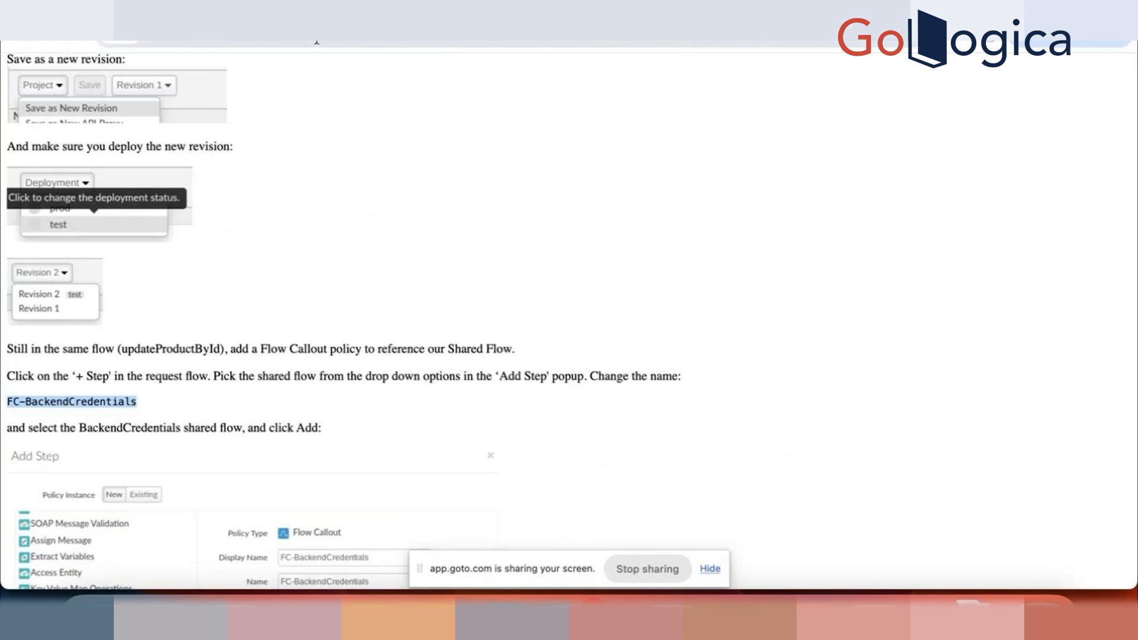
Step: Back in Apigee, add a Flow Callout step named FC-BackendCredentials to the updateProductById request, calling the BackendCredentials-201 shared flow
{"action": "left_click", "coordinate": [356, 14]}
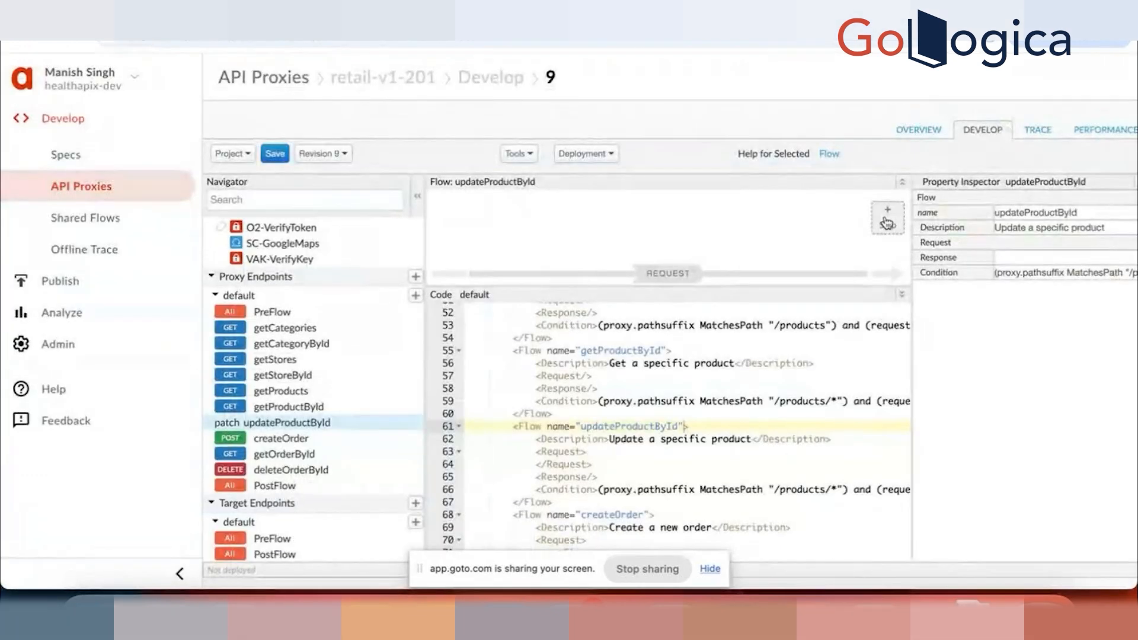
{"action": "left_click", "coordinate": [887, 221]}
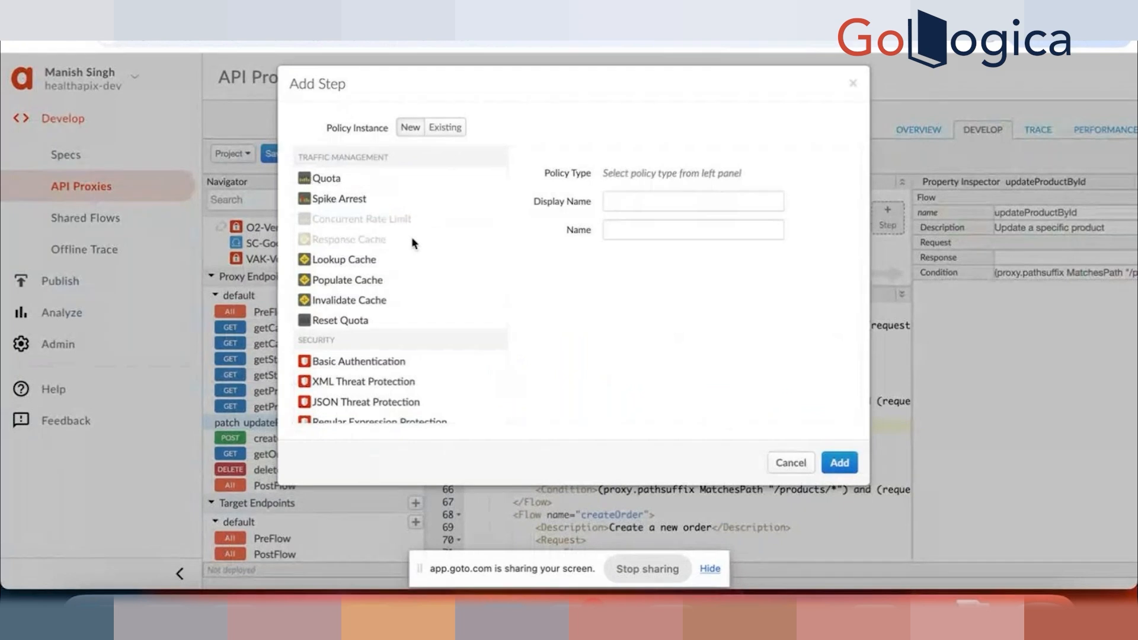
{"action": "scroll", "coordinate": [386, 315], "scroll_direction": "down", "scroll_amount": 10}
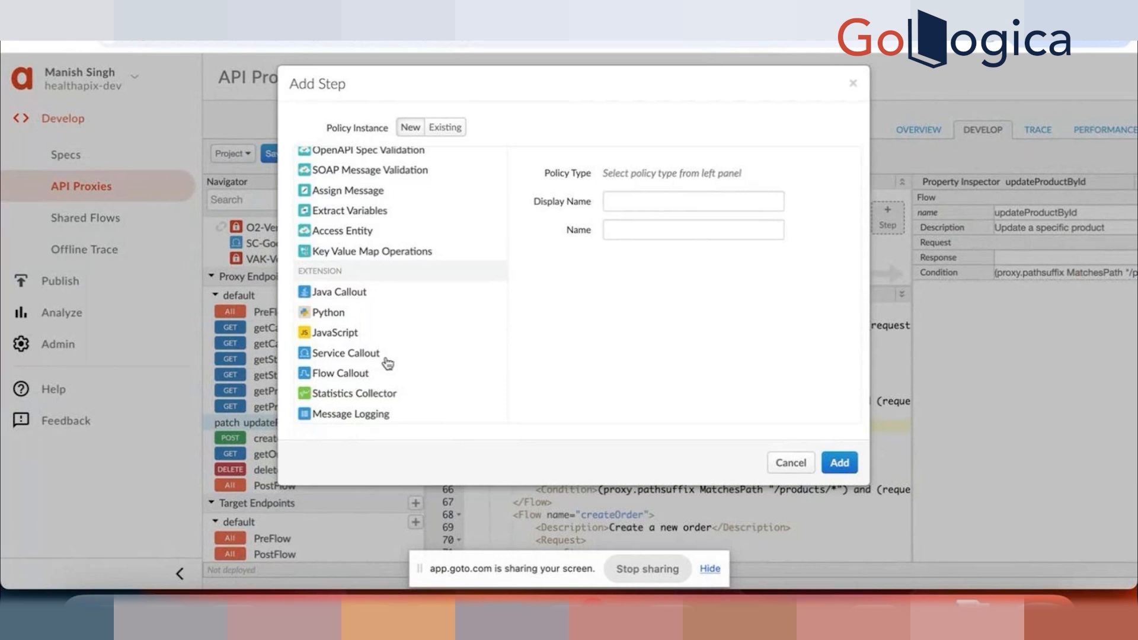
{"action": "left_click", "coordinate": [339, 375]}
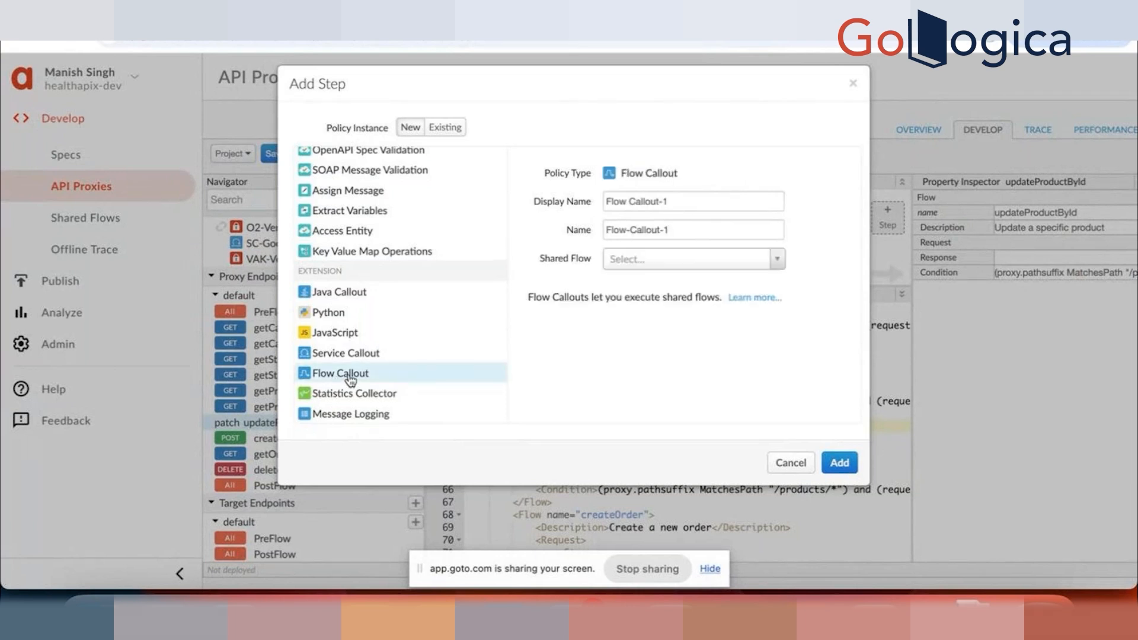
{"action": "triple_click", "coordinate": [698, 207]}
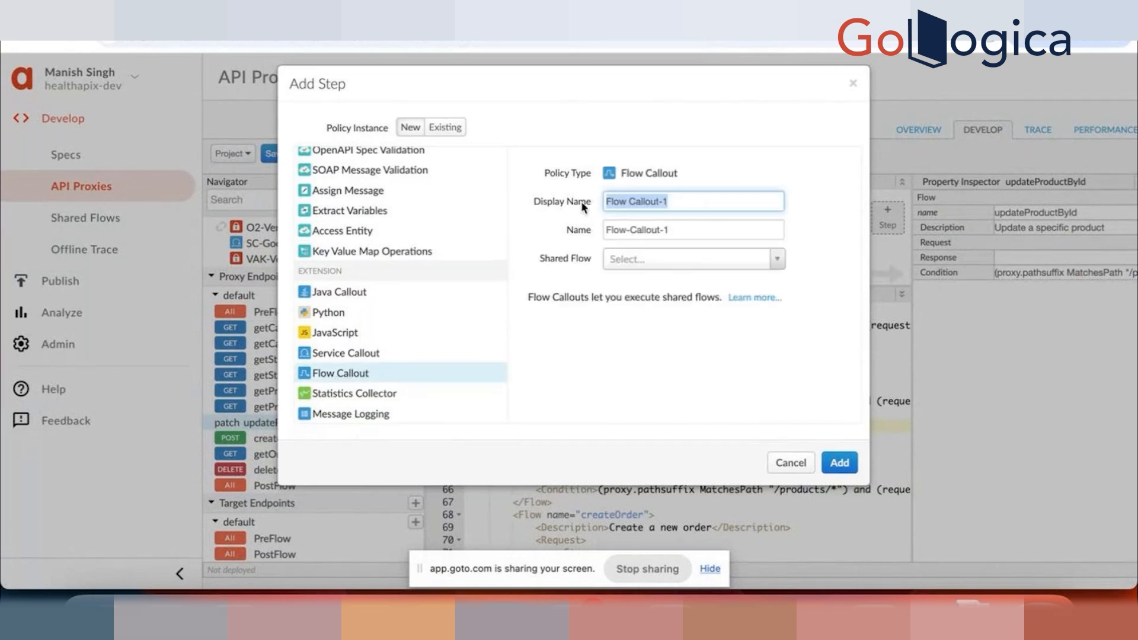
{"action": "key", "text": "ctrl+v"}
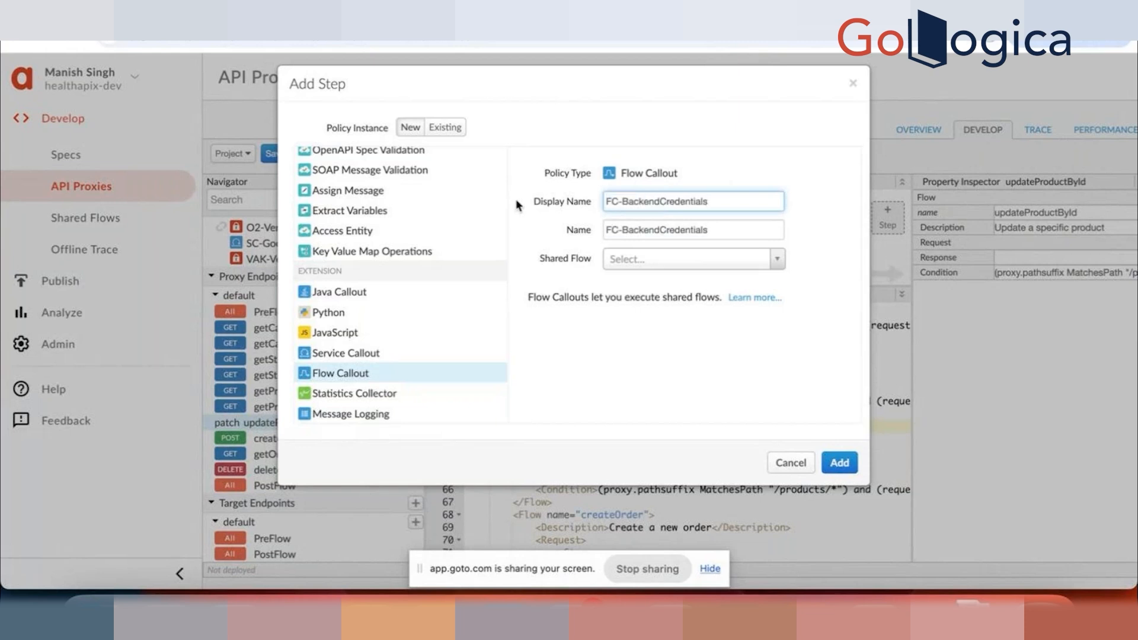
{"action": "left_click", "coordinate": [777, 260]}
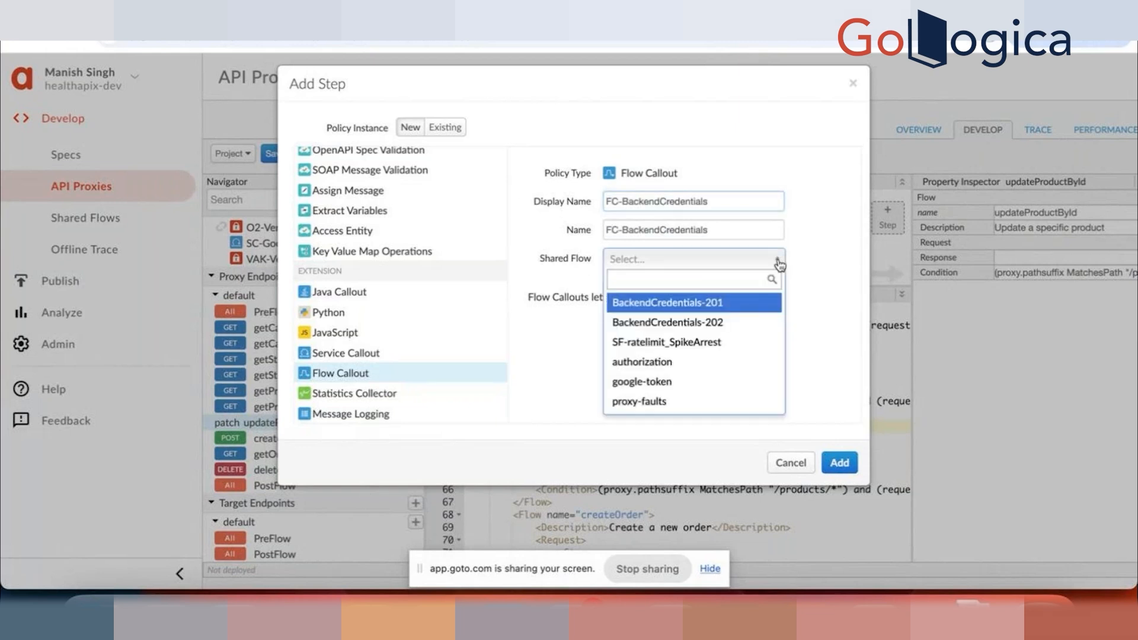
{"action": "left_click", "coordinate": [706, 305]}
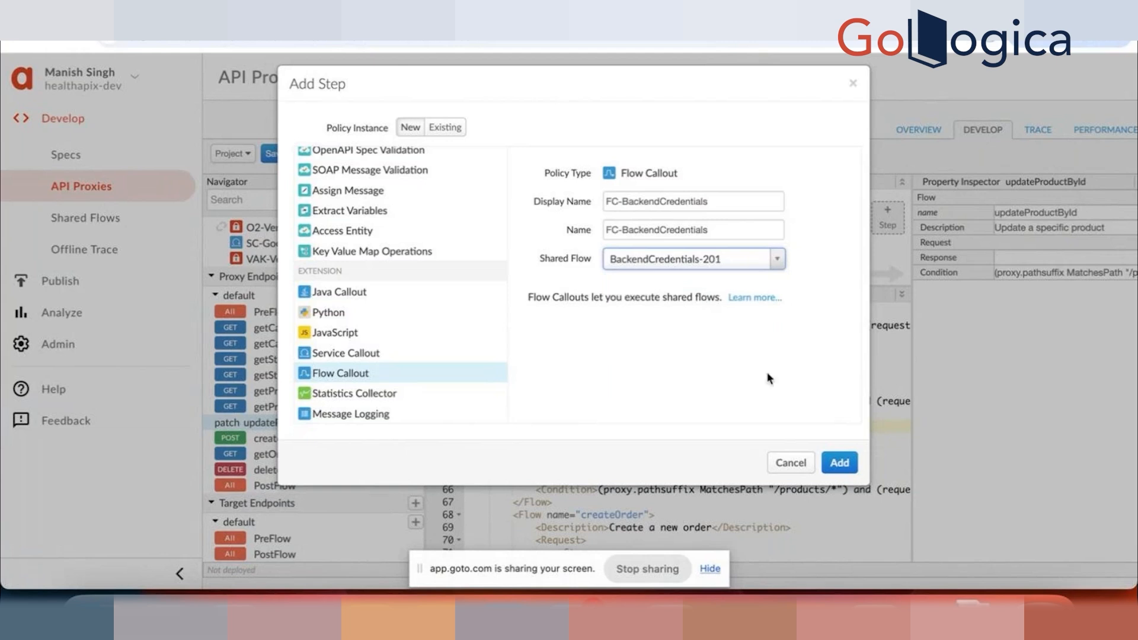
{"action": "left_click", "coordinate": [839, 462]}
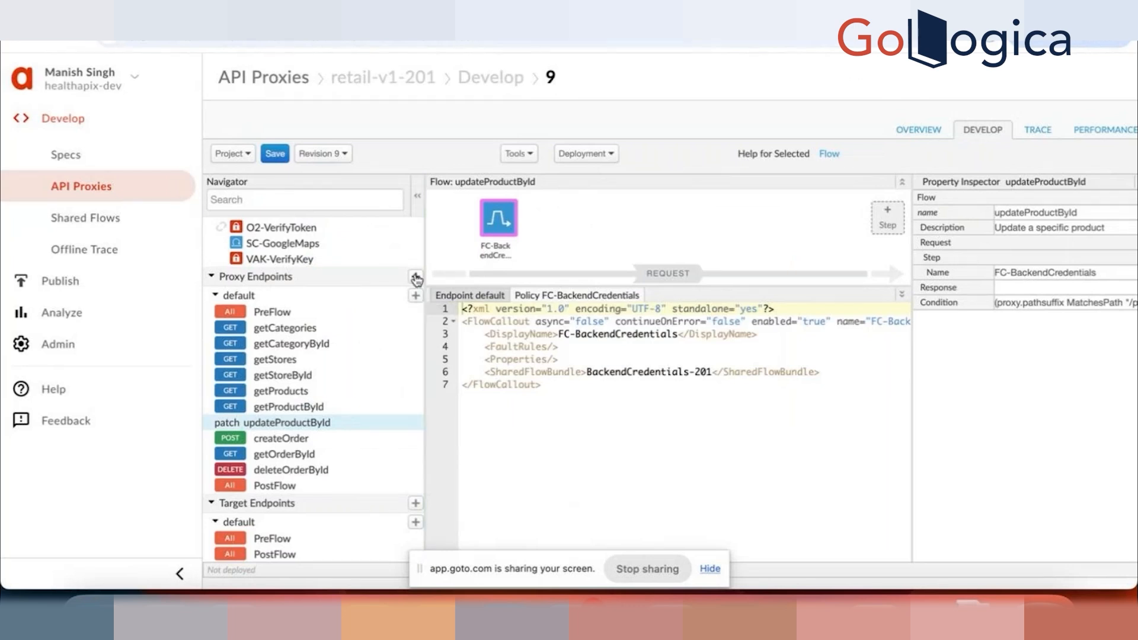
Step: Save retail-v1-201 revision 9, deploy it to the dev environment and check its deployment status
{"action": "left_click", "coordinate": [274, 154]}
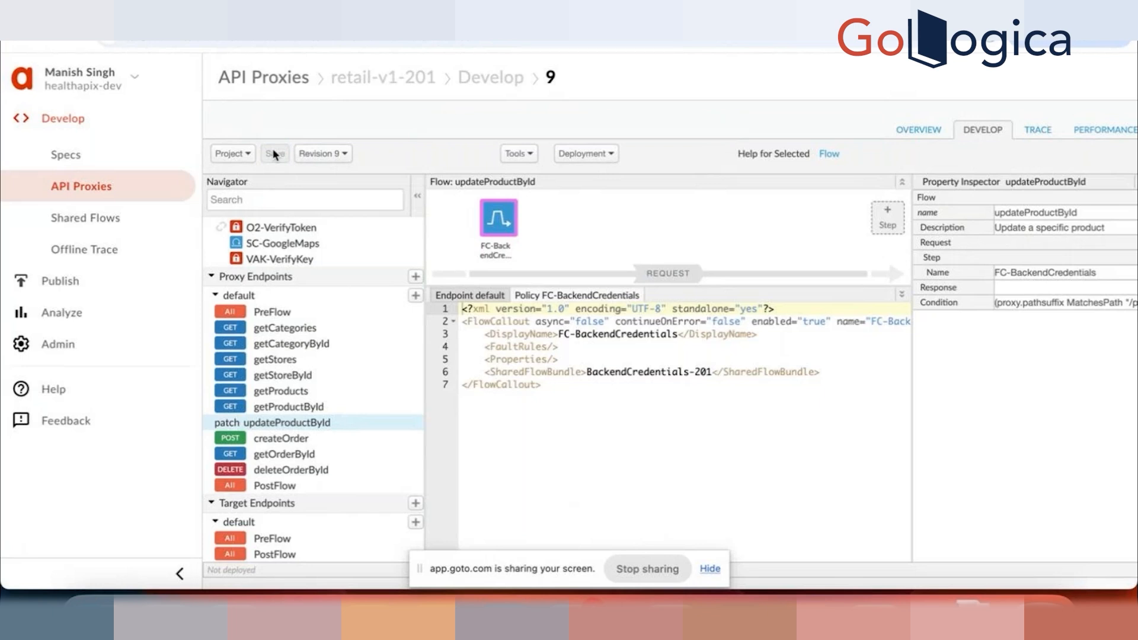
{"action": "left_click", "coordinate": [608, 153]}
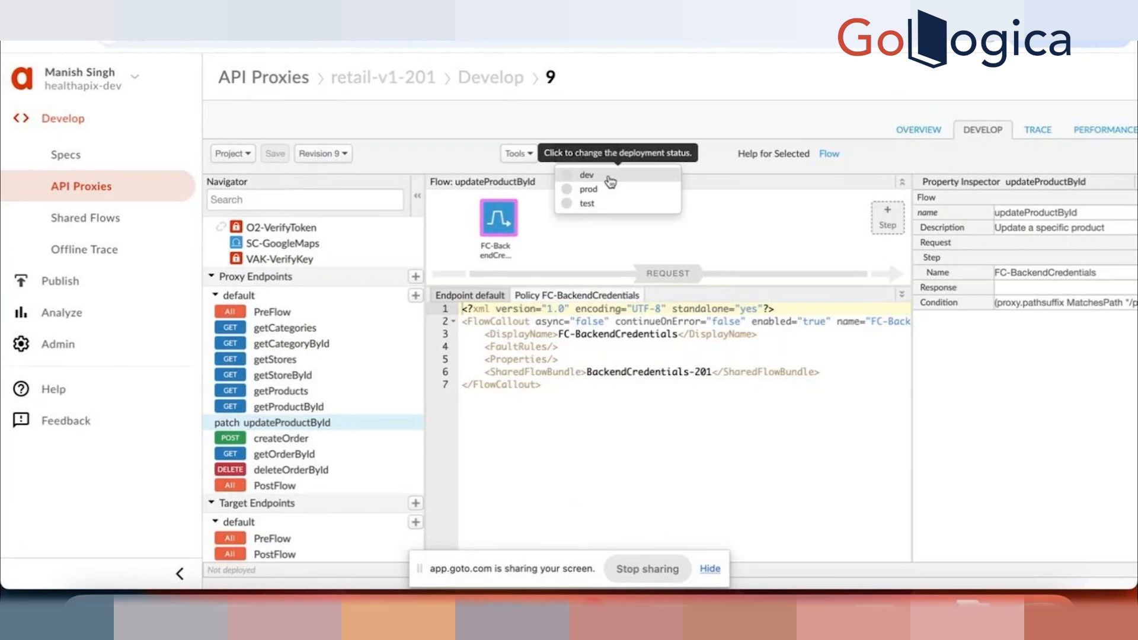
{"action": "left_click", "coordinate": [610, 178]}
{"action": "left_click", "coordinate": [794, 179]}
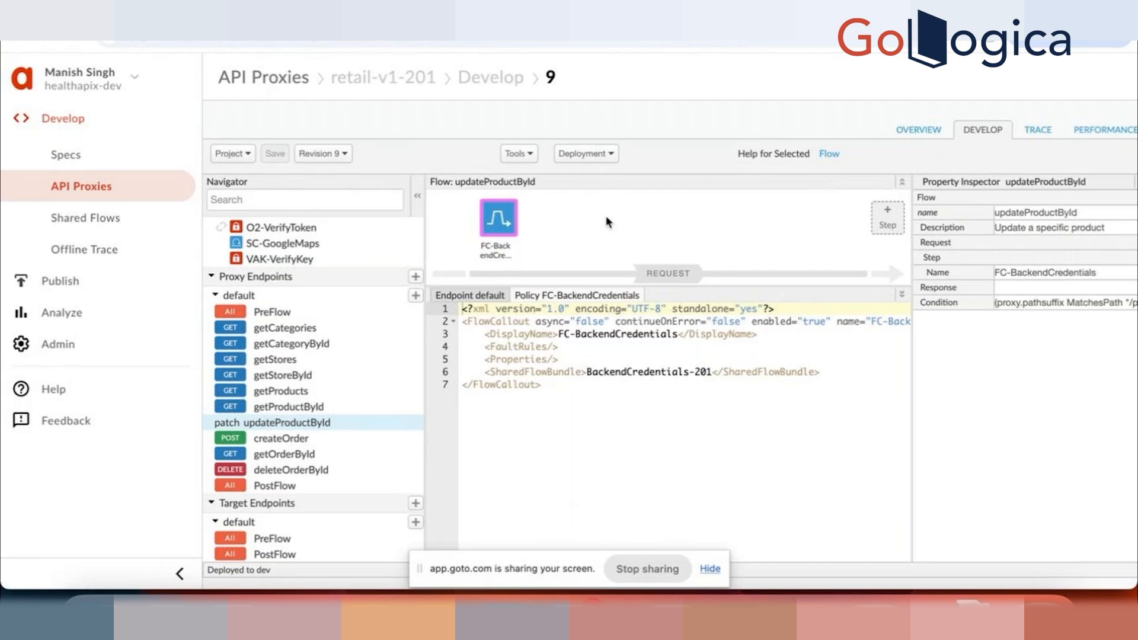
{"action": "left_click", "coordinate": [610, 154]}
{"action": "left_click", "coordinate": [661, 137]}
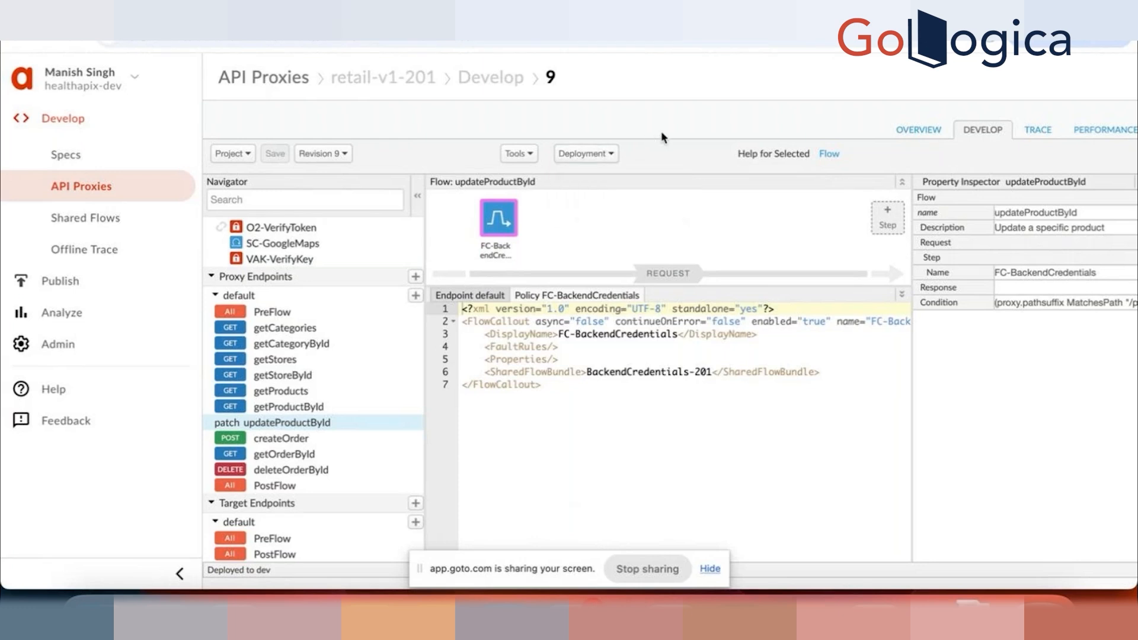
Step: Start a trace session for retail-v1-201 revision 9 in the dev environment
{"action": "left_click", "coordinate": [1042, 132]}
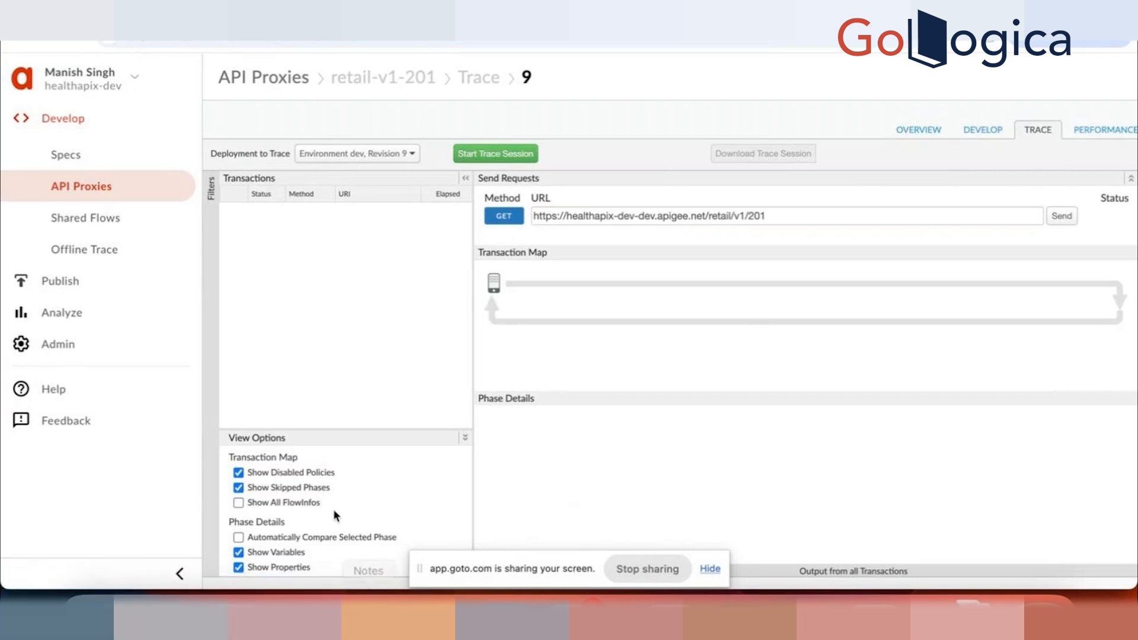
{"action": "left_click", "coordinate": [496, 155]}
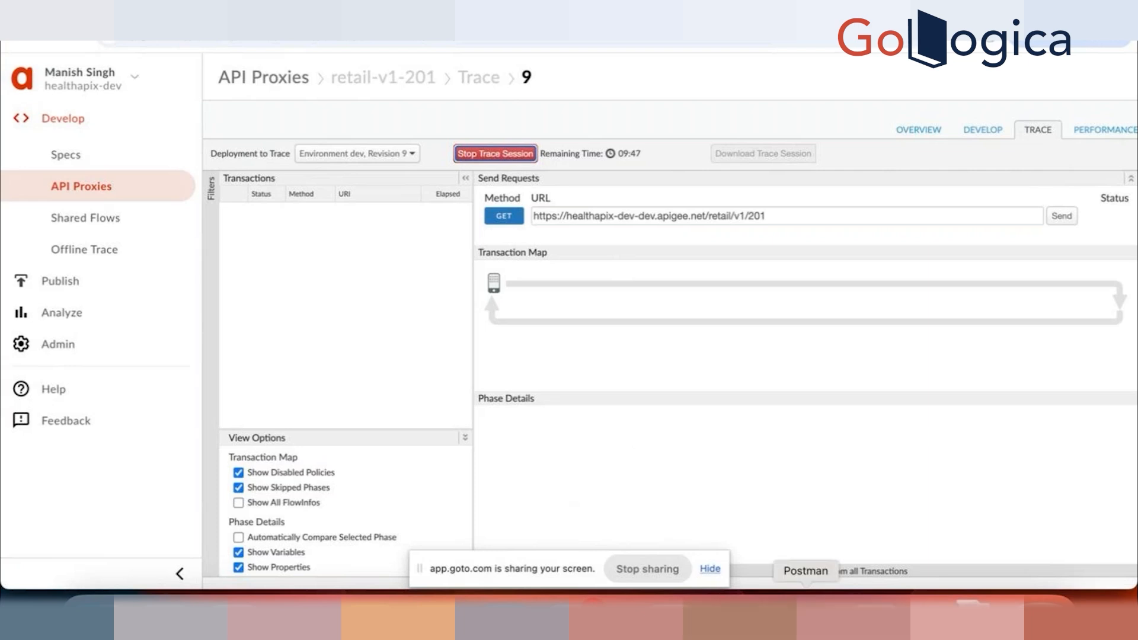
Step: Switch to Postman and set overall_rating to 9.7 in the body of the PATCH request for retail/v1/201/products/18841
{"action": "left_click", "coordinate": [806, 614]}
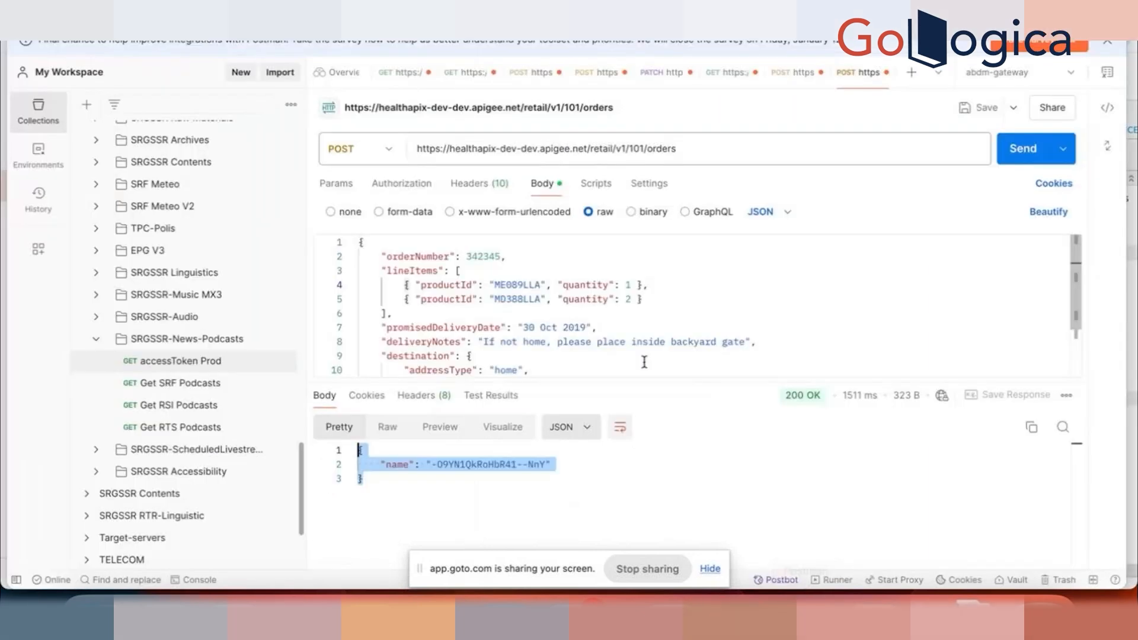
{"action": "left_click", "coordinate": [662, 72]}
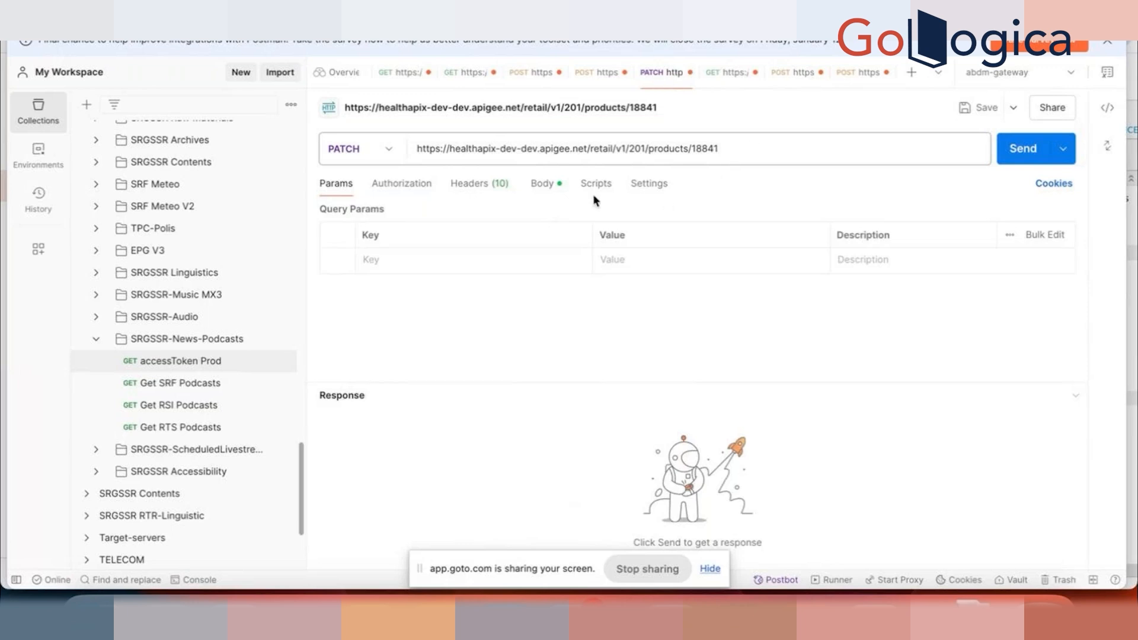
{"action": "left_click", "coordinate": [550, 186]}
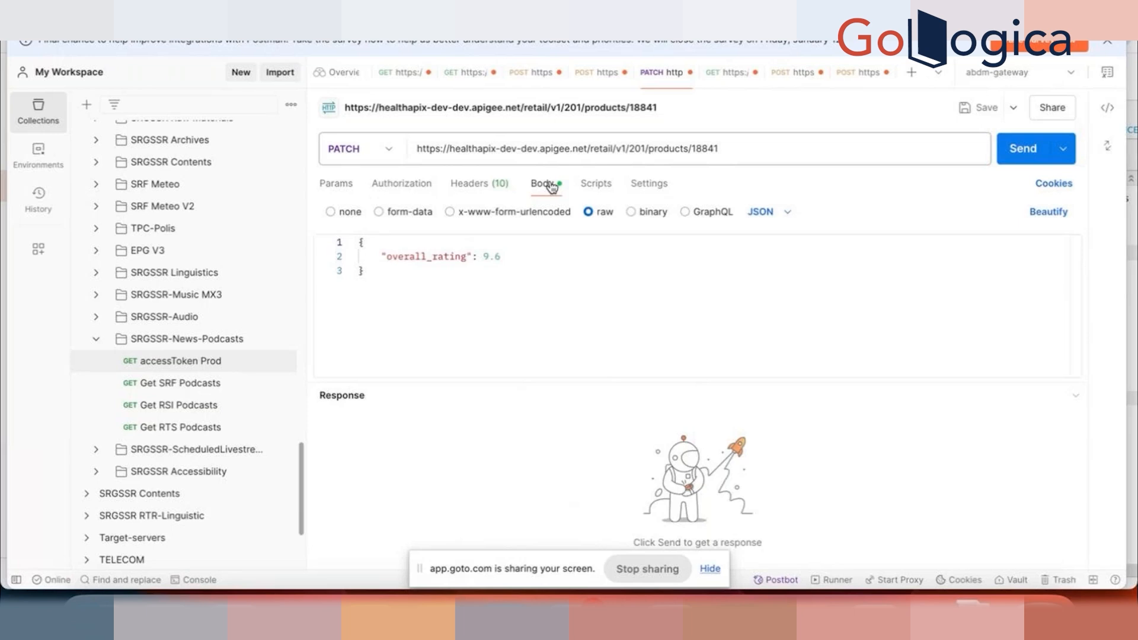
{"action": "double_click", "coordinate": [514, 256]}
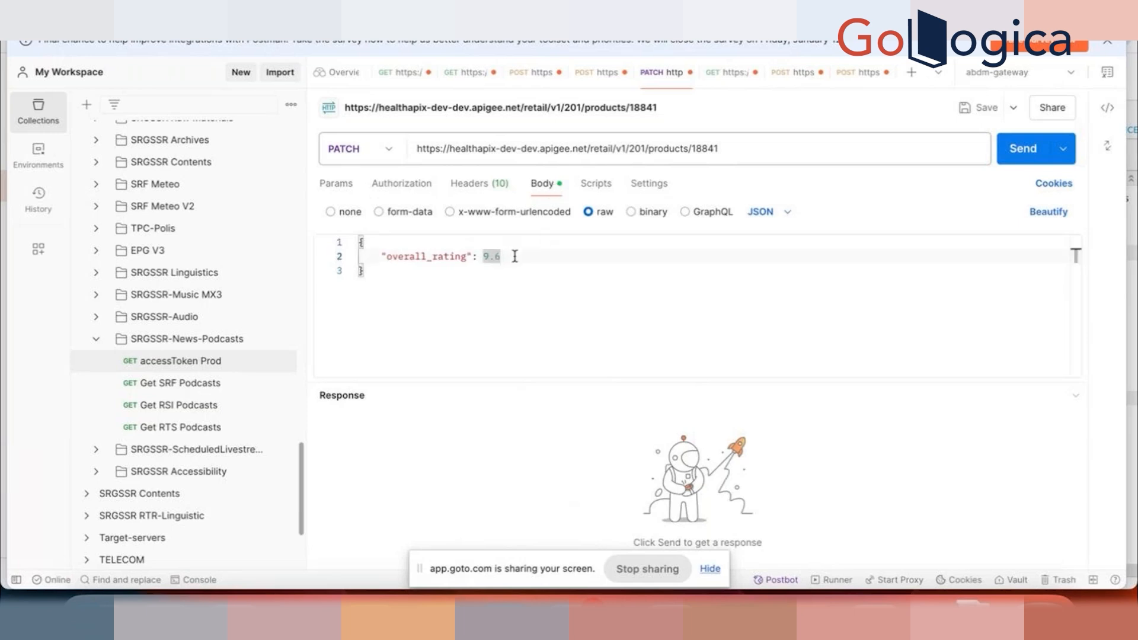
{"action": "type", "text": "9.7"}
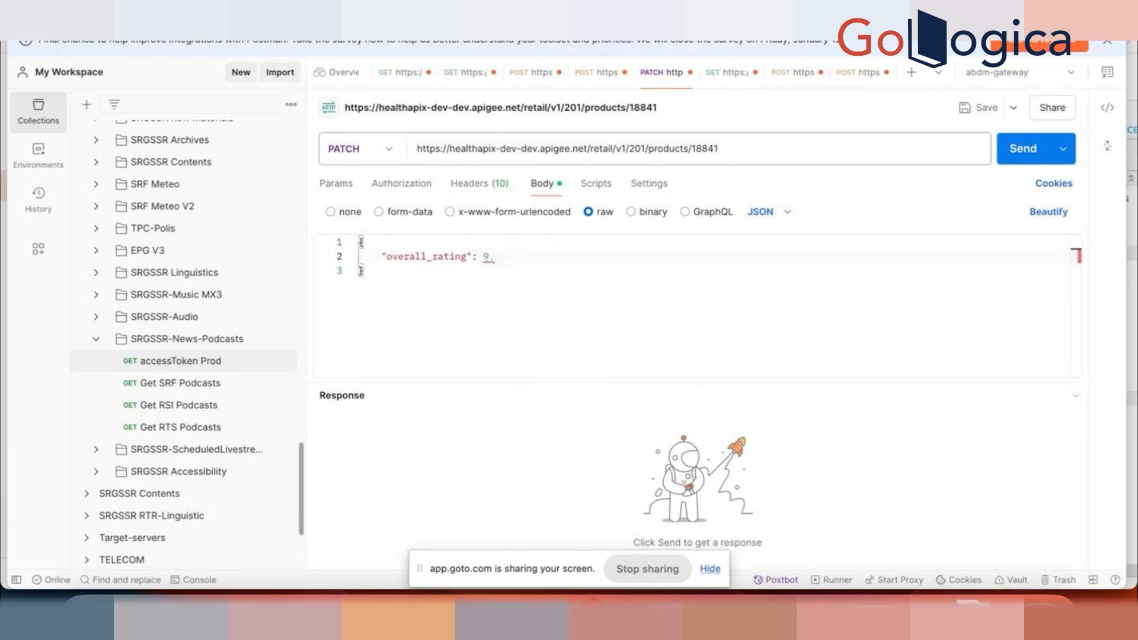